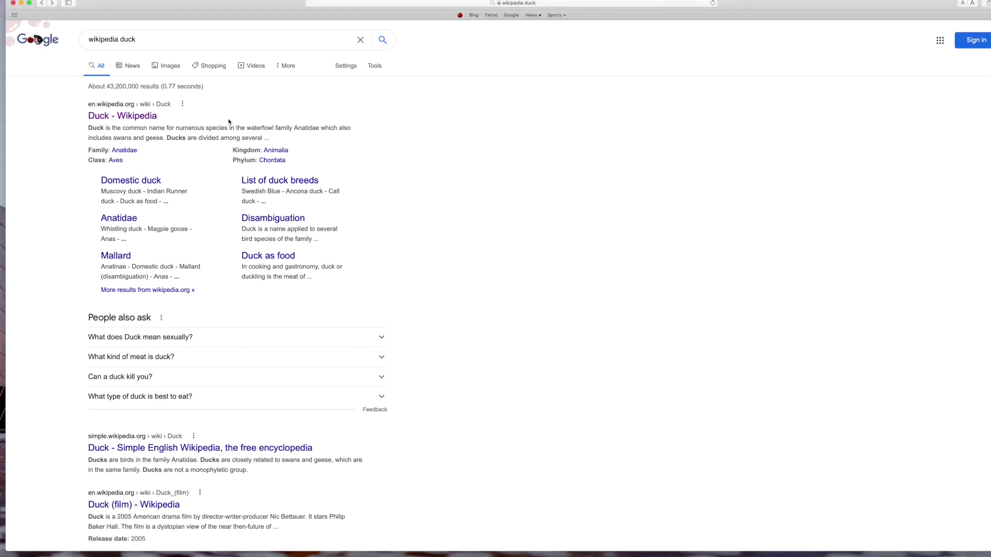
# Step: Open the Duck – Wikipedia article and start a page search for 'd'
pyautogui.click(143, 120)
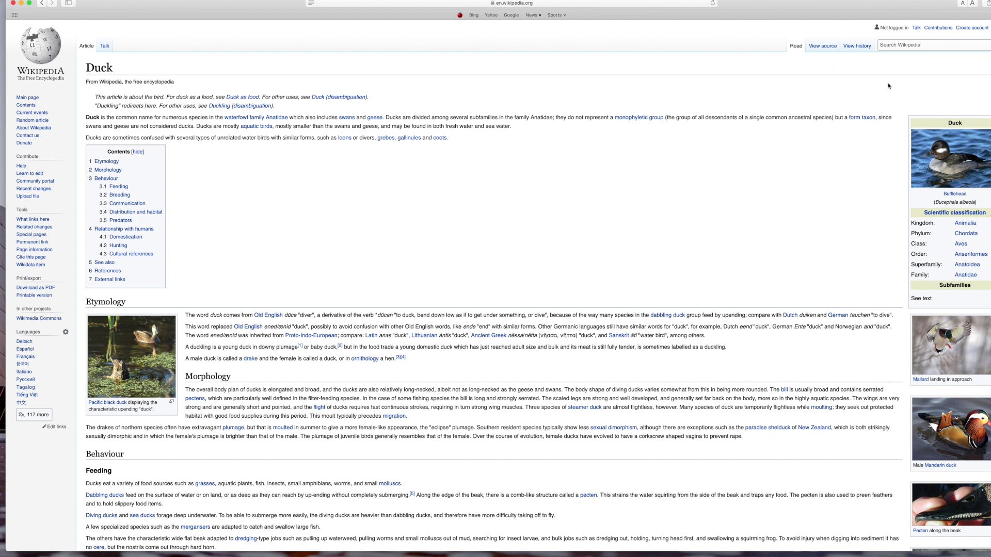
pyautogui.press('super+f')
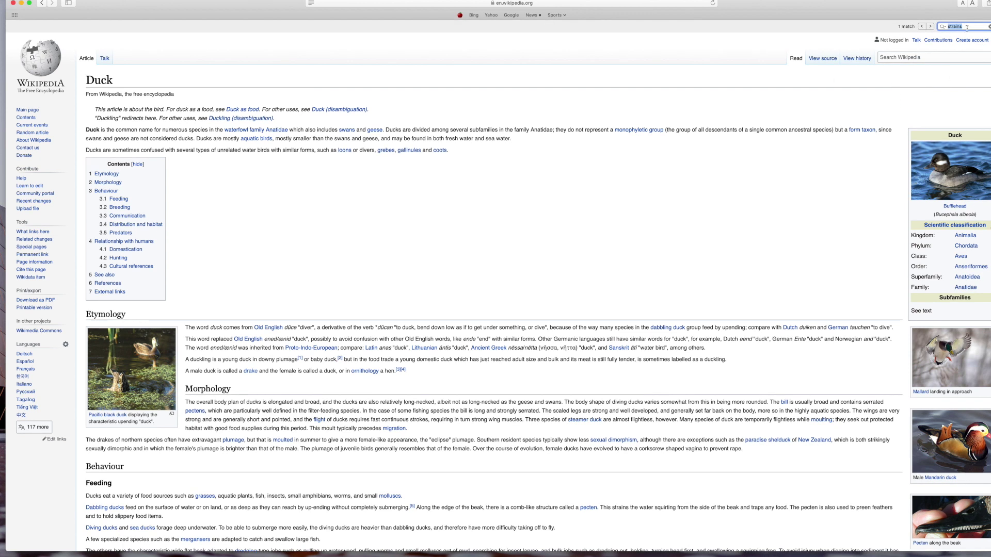
pyautogui.write('duck')
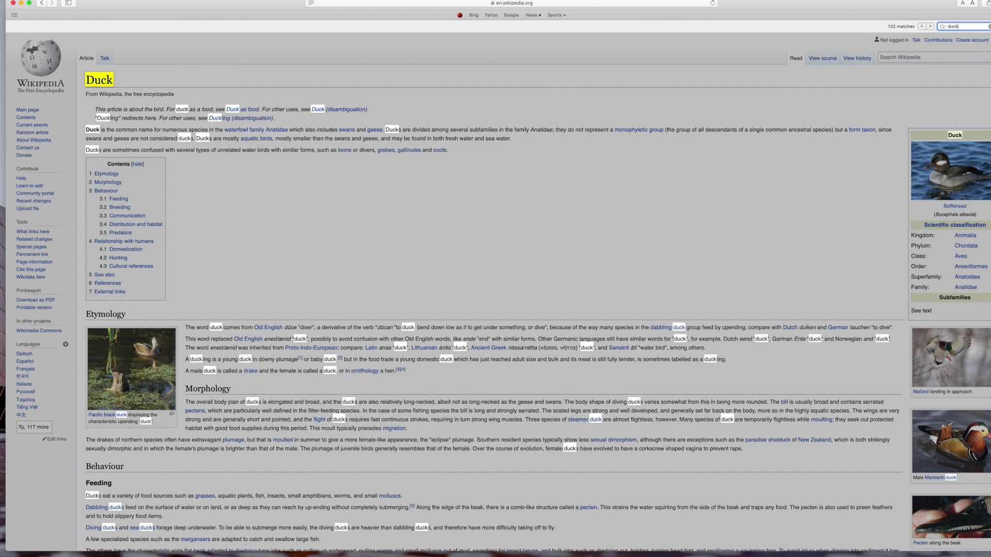
# Step: Replace the find query with 'strains' and locate it in the Feeding section
pyautogui.press('BackSpace')
pyautogui.press('BackSpace')
pyautogui.press('BackSpace')
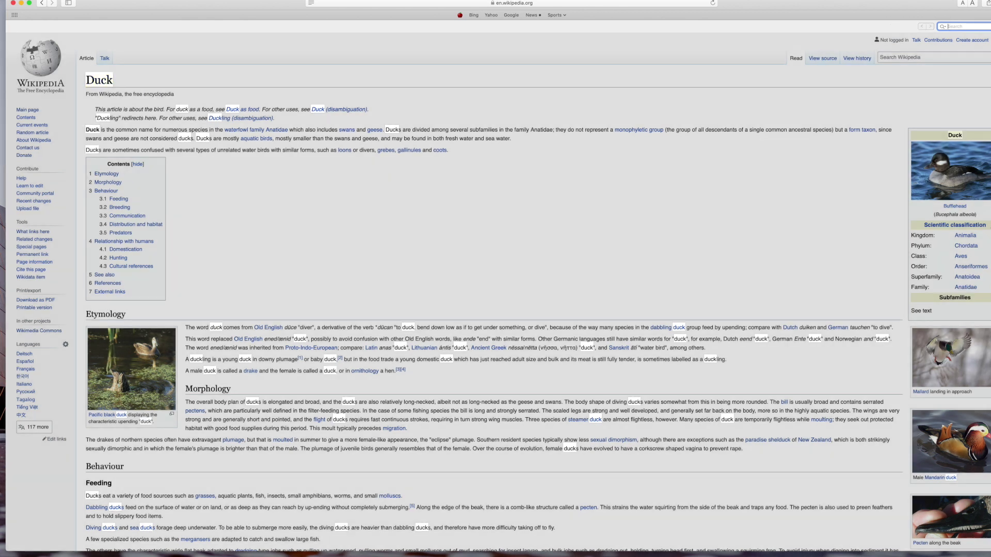
pyautogui.write('strains')
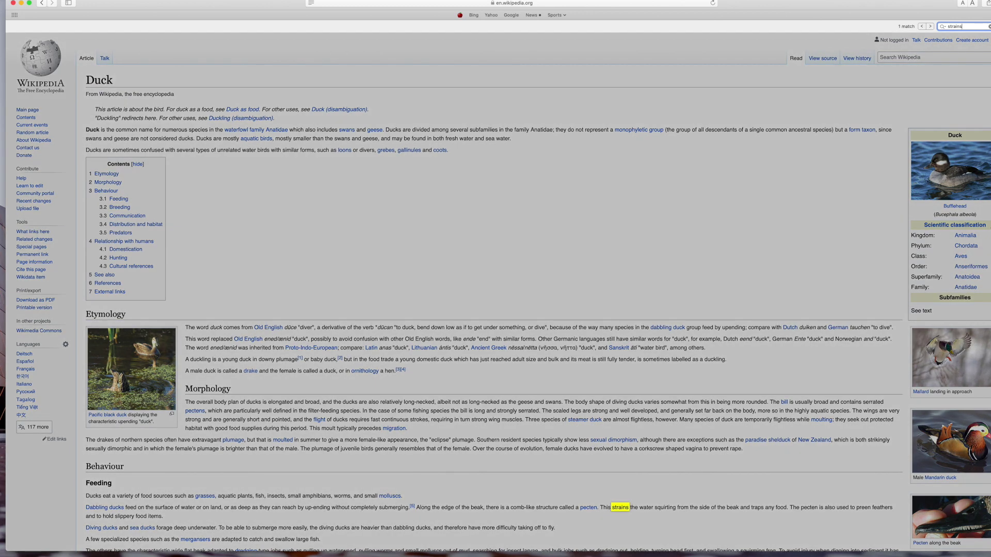
pyautogui.scroll(-6, 831, 132)
pyautogui.scroll(3, 700, 225)
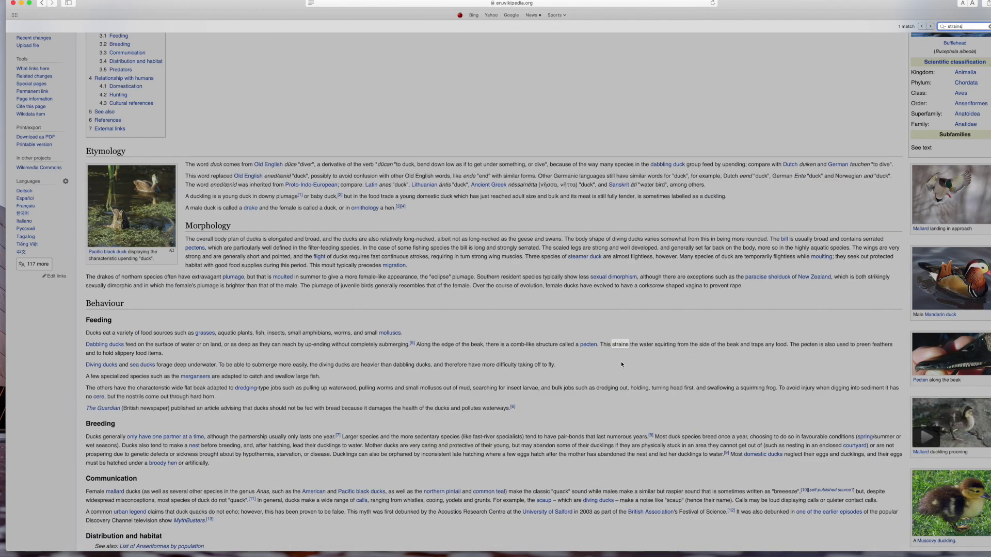
pyautogui.scroll(3, 636, 333)
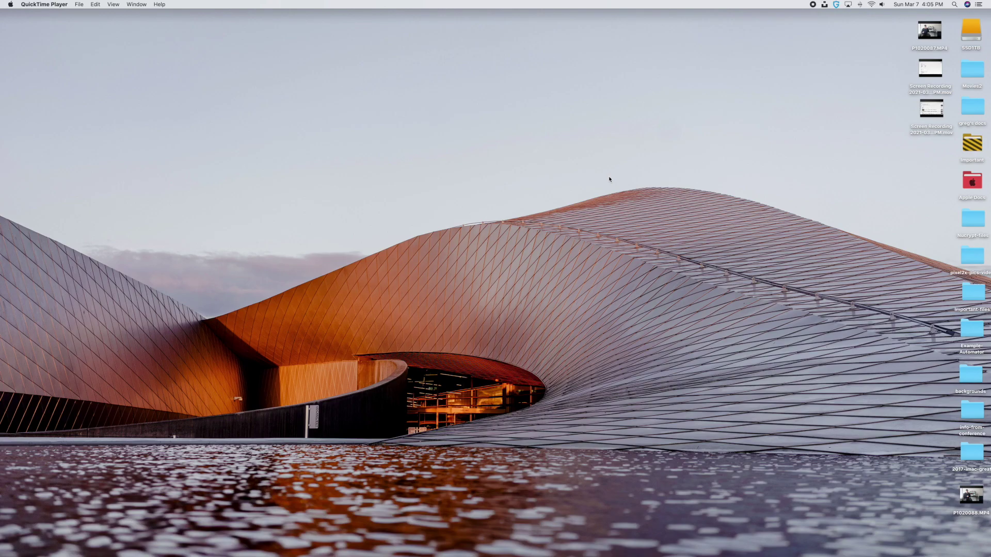
# Step: Launch Pages from Launchpad and type 'This is the only' into a Blank document
pyautogui.moveTo(380, 542)
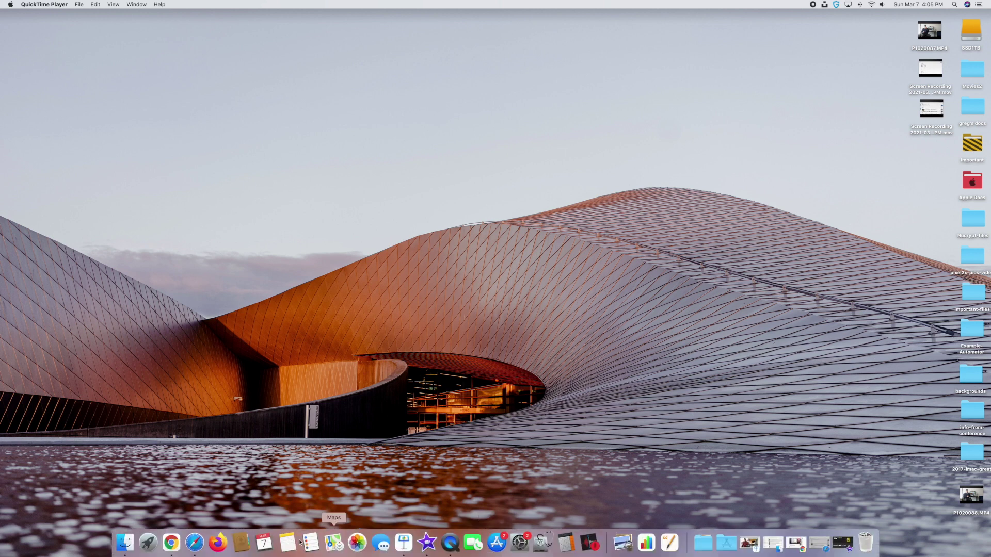
pyautogui.click(148, 541)
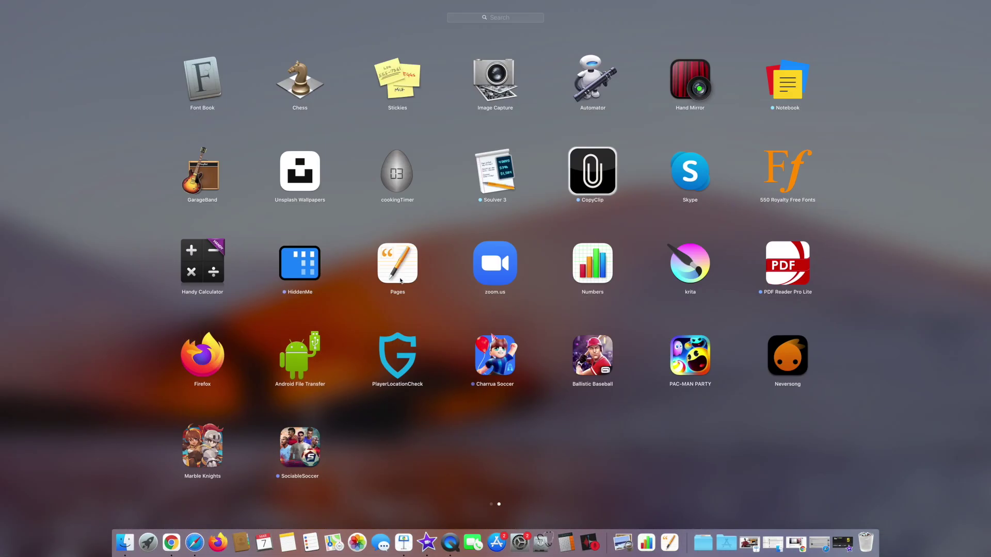
pyautogui.click(399, 280)
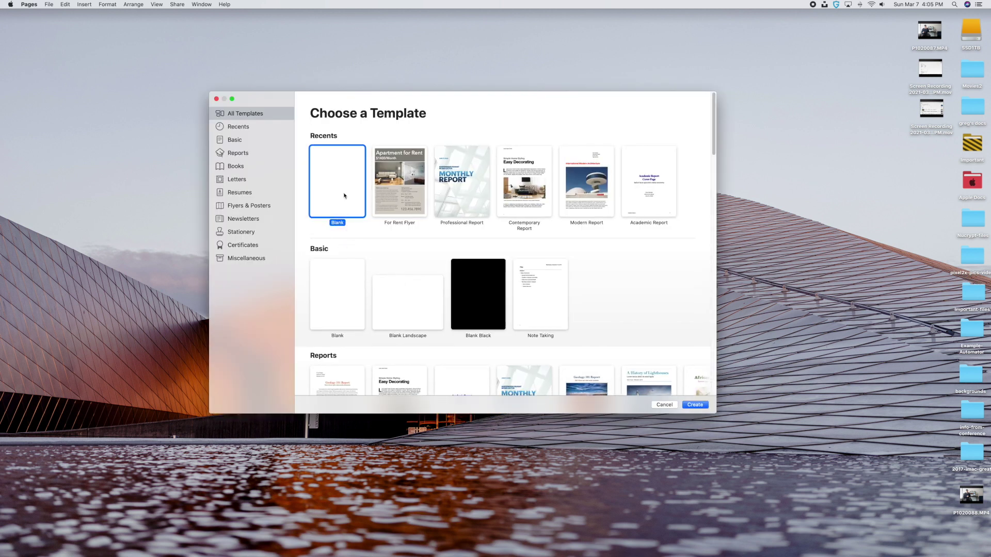
pyautogui.doubleClick(345, 196)
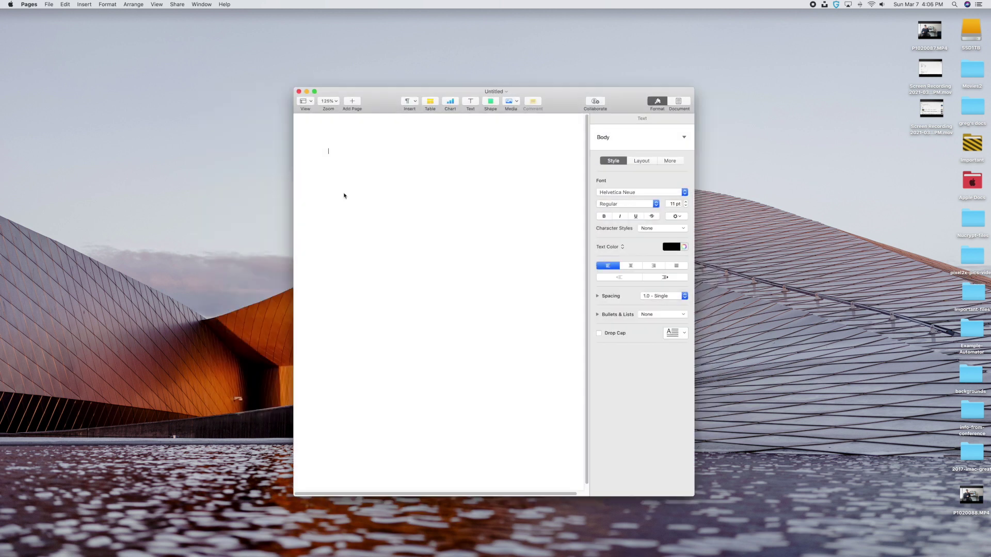
pyautogui.write('This is the only.')
# Step: Save the new document under the name 'test'
pyautogui.click(49, 5)
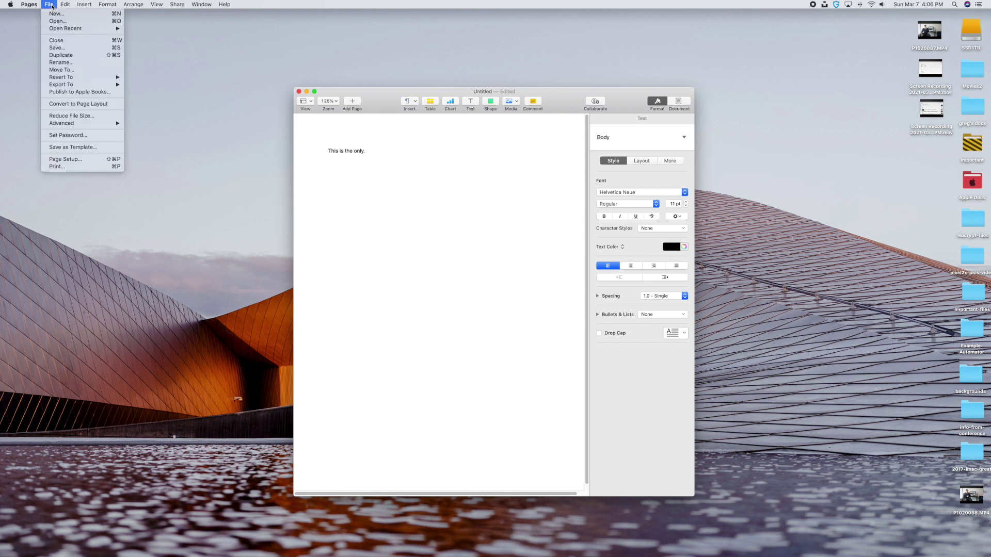
pyautogui.click(63, 47)
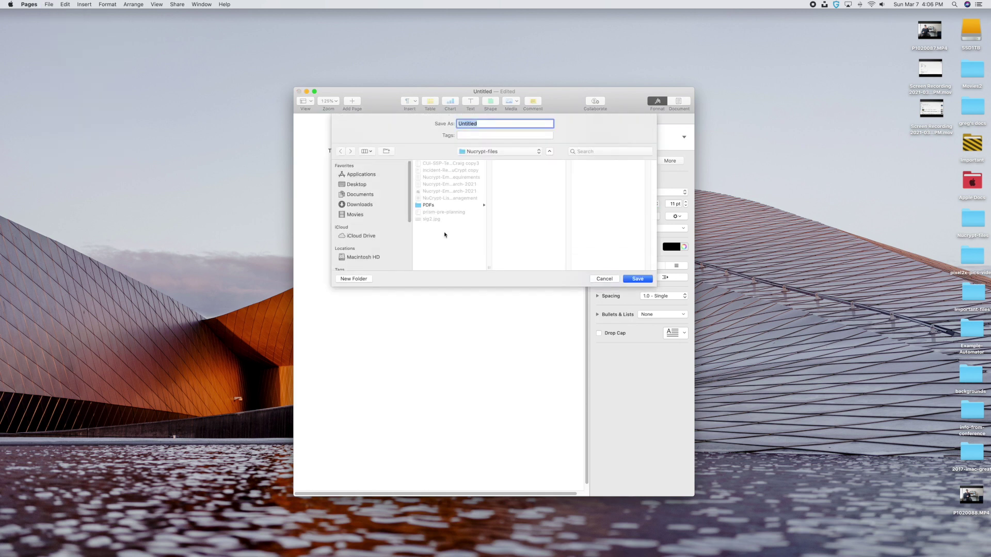
pyautogui.write('test')
pyautogui.click(642, 281)
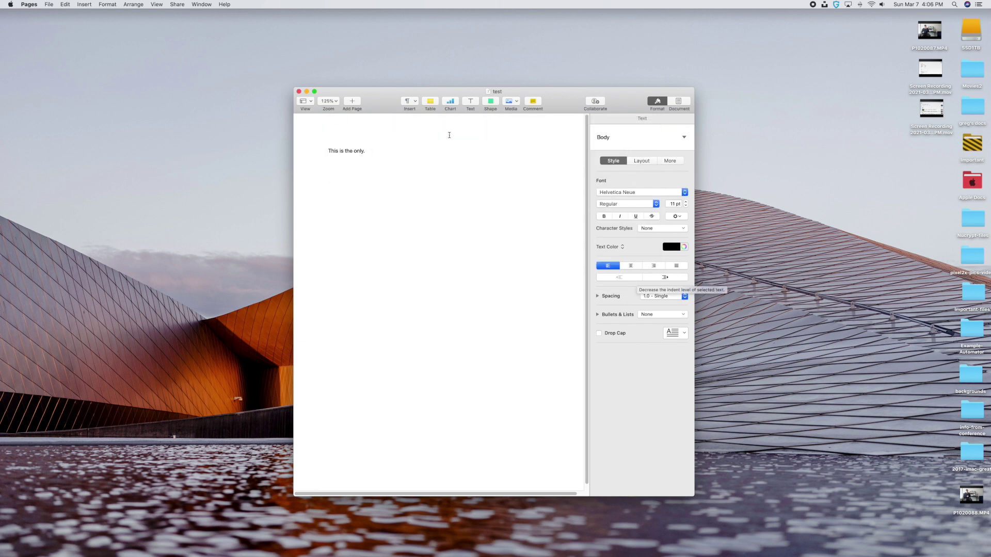
pyautogui.moveTo(400, 97); pyautogui.dragTo(393, 90)
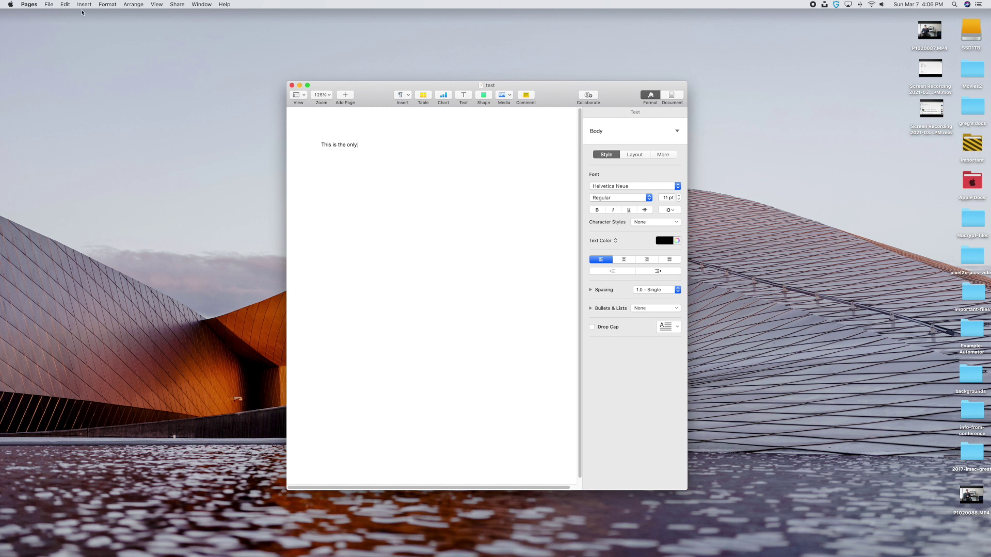
pyautogui.click(49, 4)
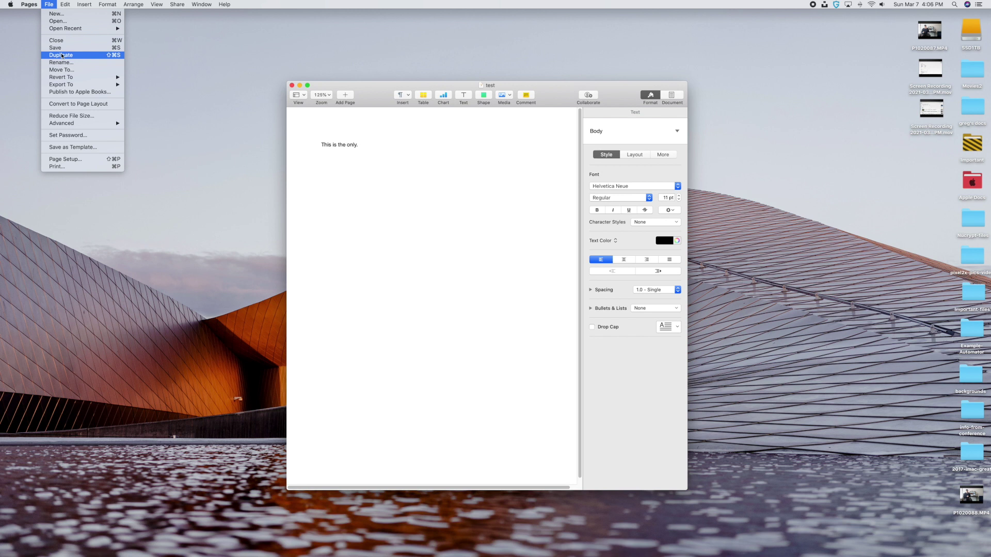
pyautogui.click(177, 80)
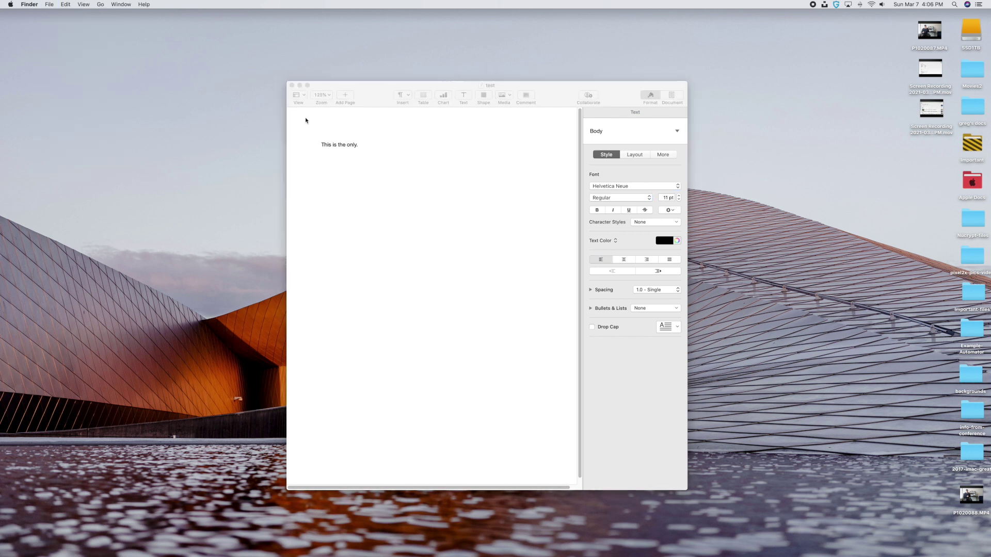
pyautogui.click(370, 84)
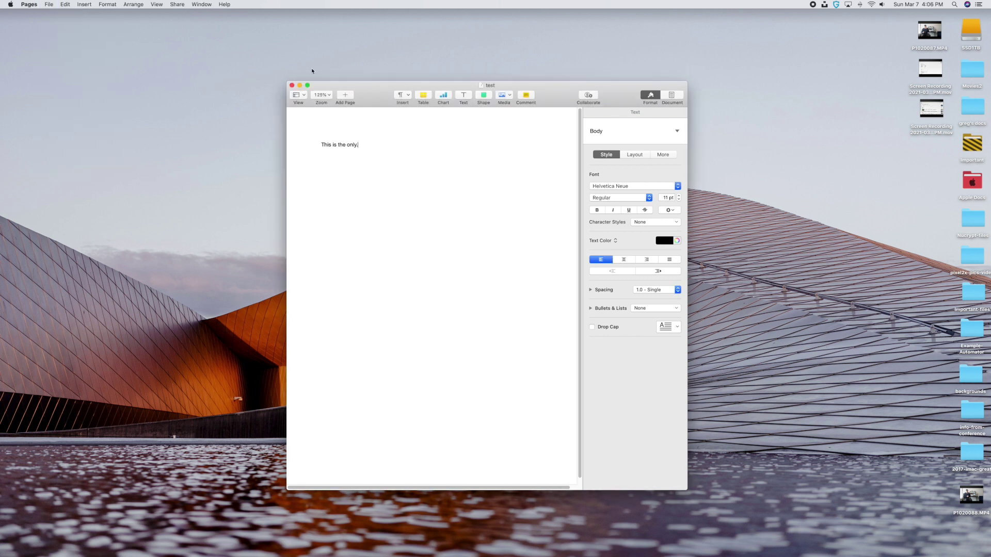
pyautogui.click(49, 5)
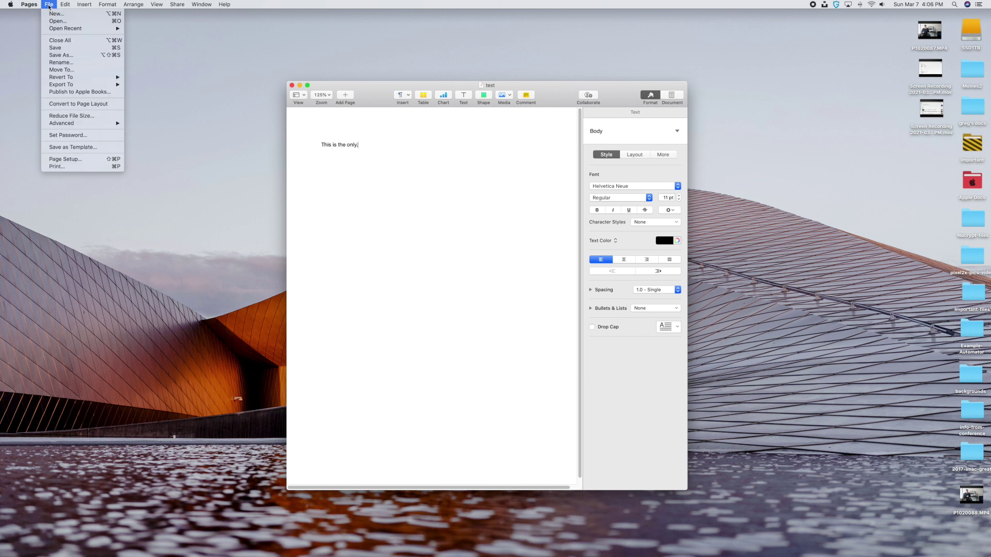
pyautogui.click(64, 55)
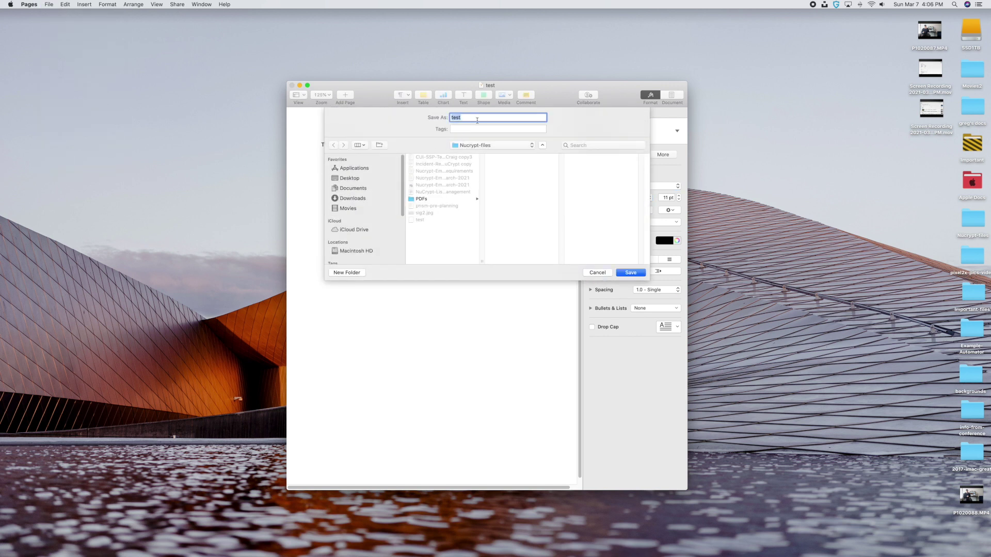
pyautogui.click(598, 272)
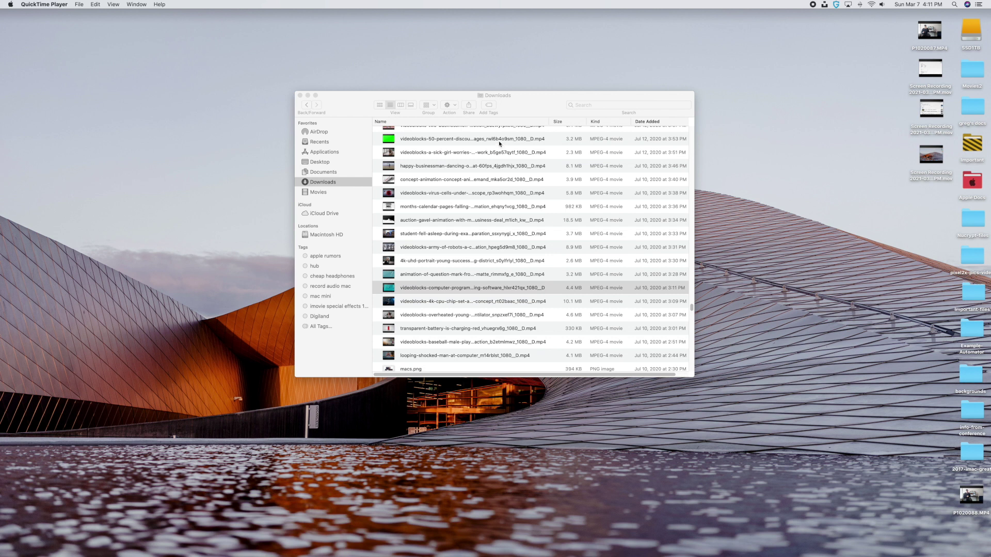
# Step: Enable 'Show all filename extensions' in Finder's Advanced preferences, then close the preferences window
pyautogui.click(383, 97)
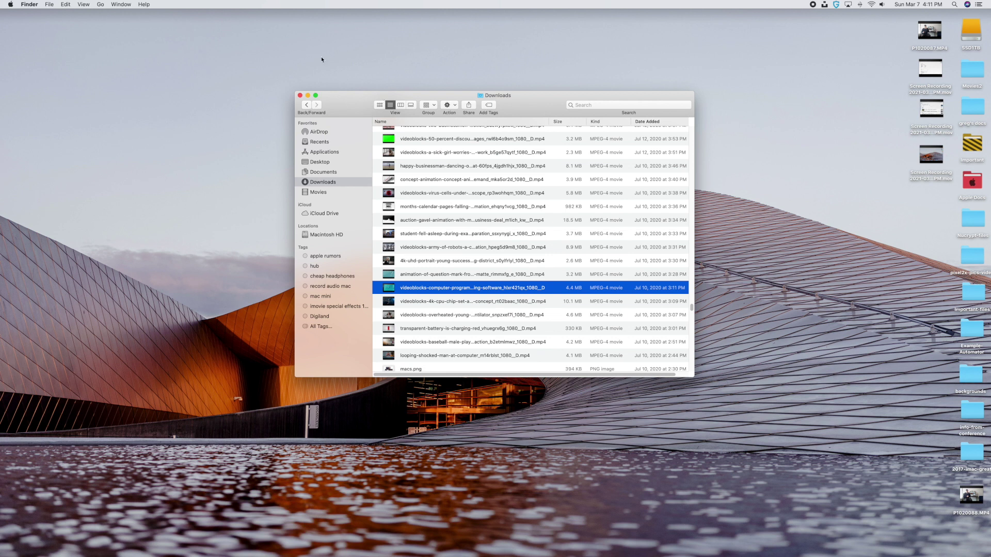
pyautogui.click(94, 65)
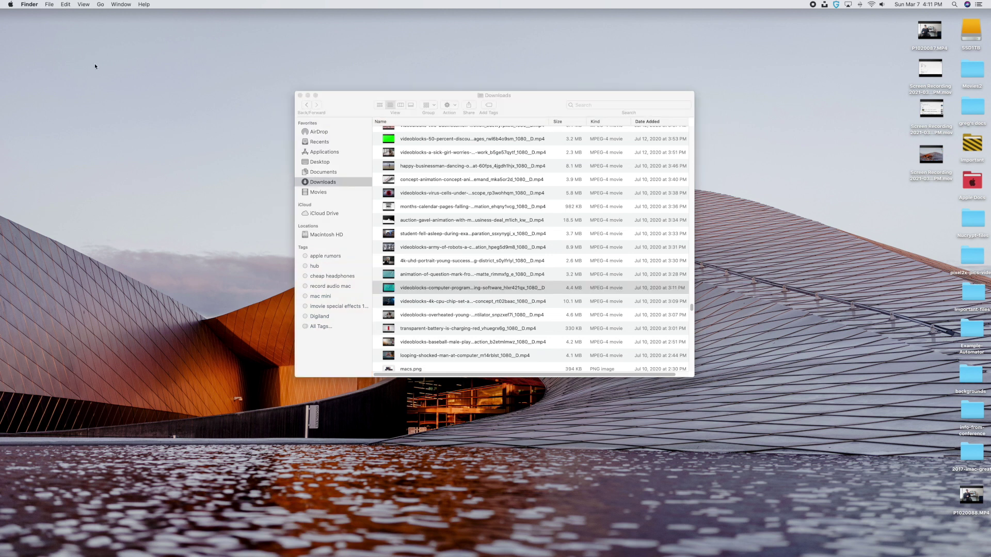
pyautogui.click(33, 8)
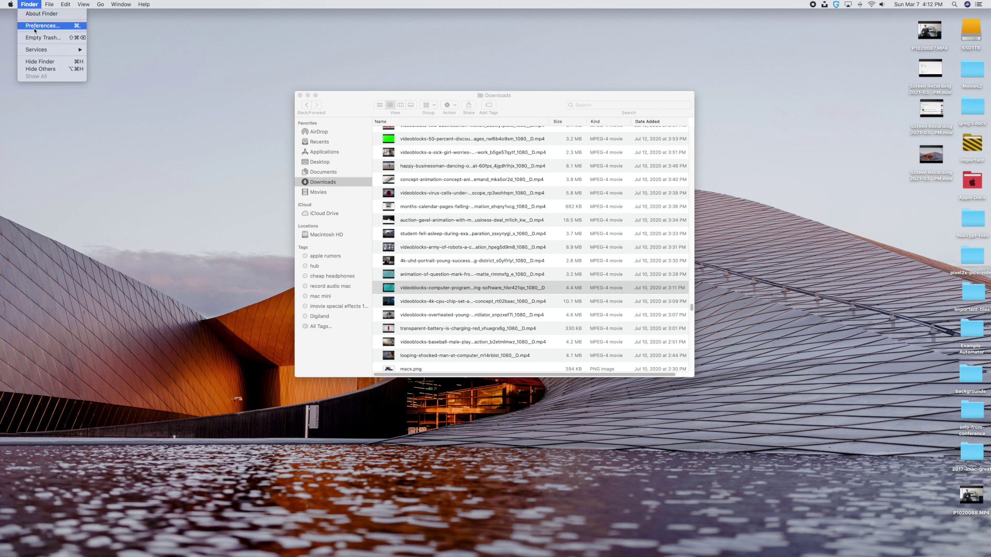
pyautogui.click(35, 26)
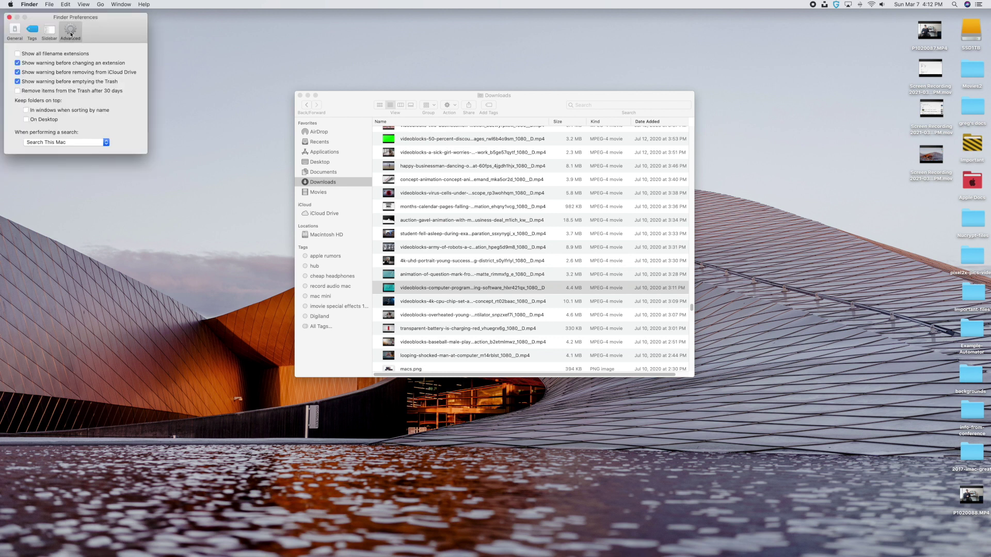
pyautogui.moveTo(71, 35); pyautogui.dragTo(215, 77)
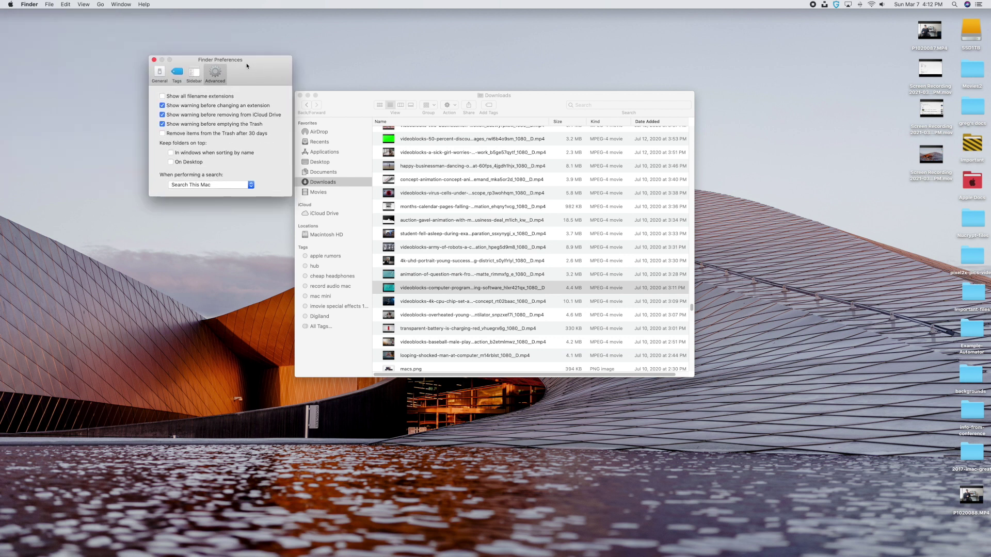
pyautogui.click(163, 97)
pyautogui.click(154, 60)
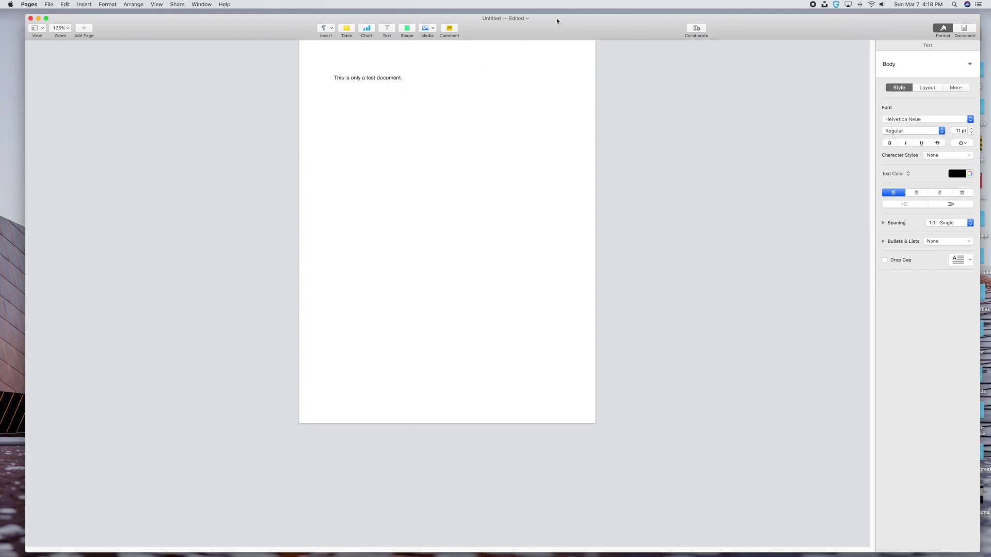
pyautogui.click(84, 4)
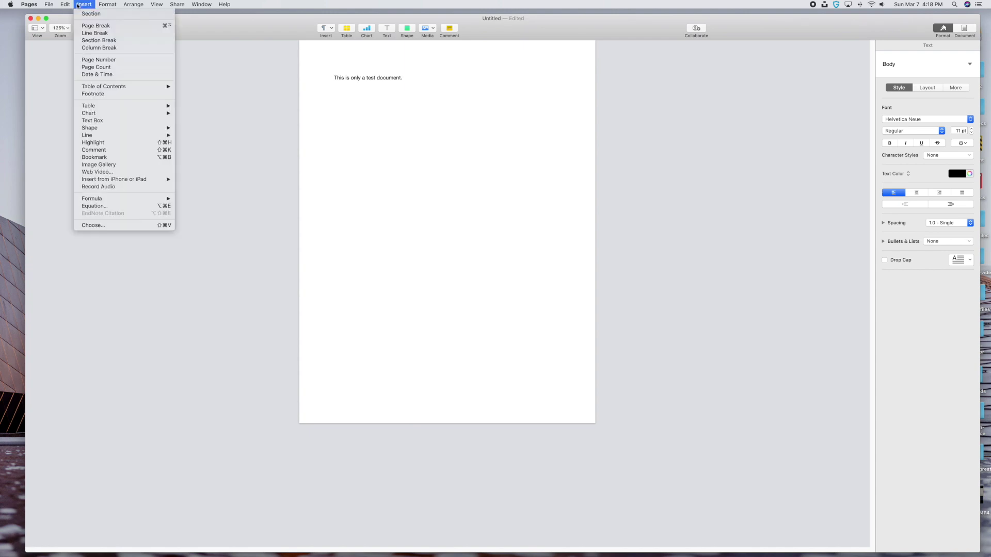
pyautogui.moveTo(181, 6)
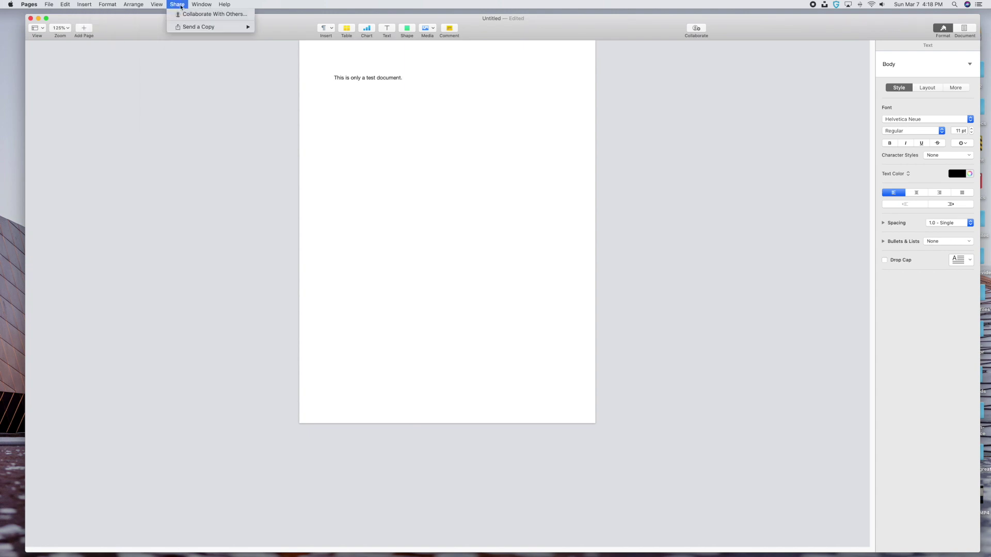
pyautogui.click(196, 143)
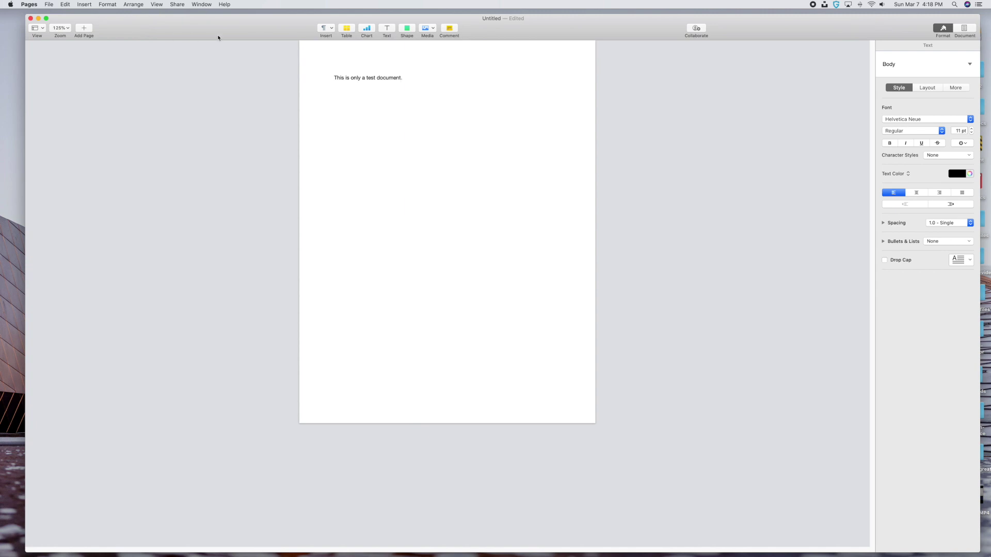
pyautogui.click(226, 5)
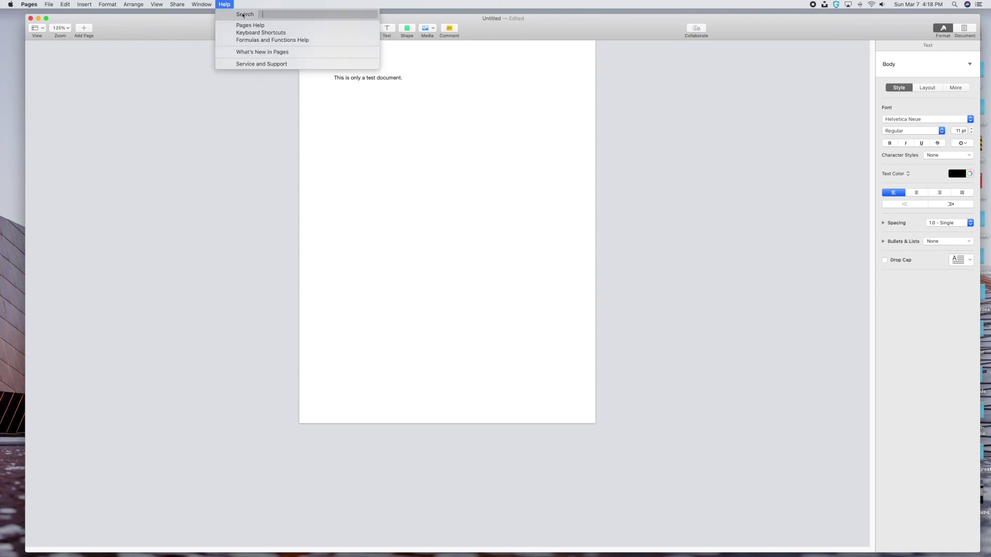
pyautogui.write('page number')
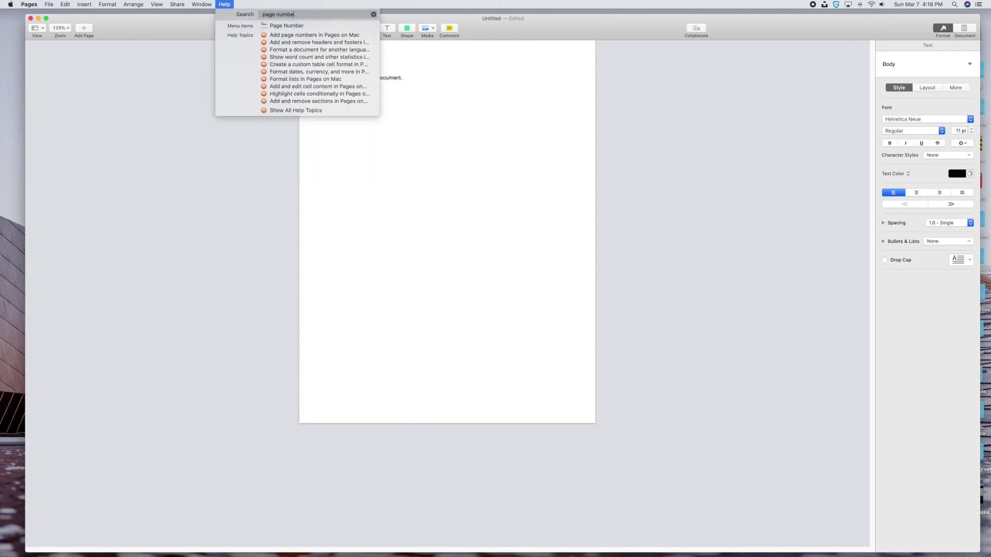
pyautogui.moveTo(292, 25)
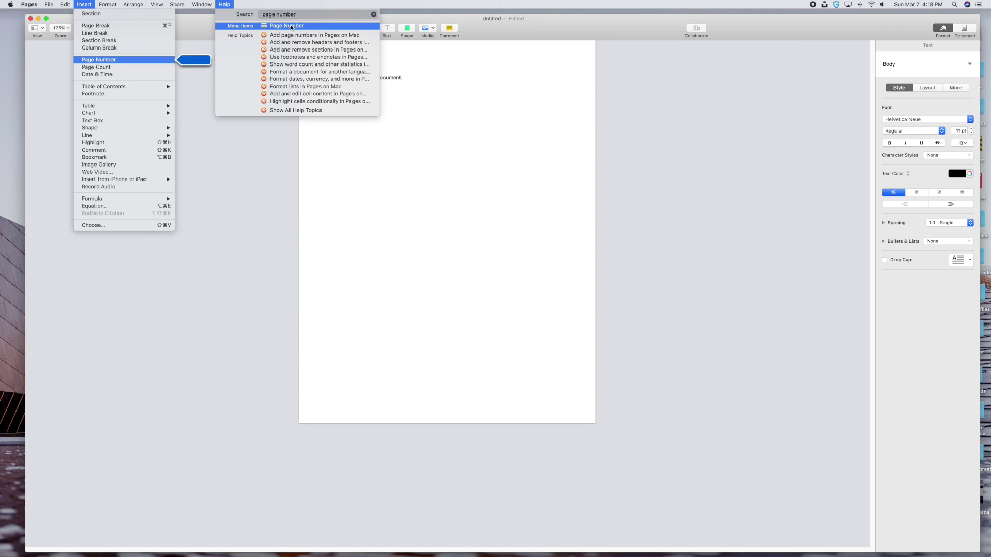
pyautogui.click(292, 26)
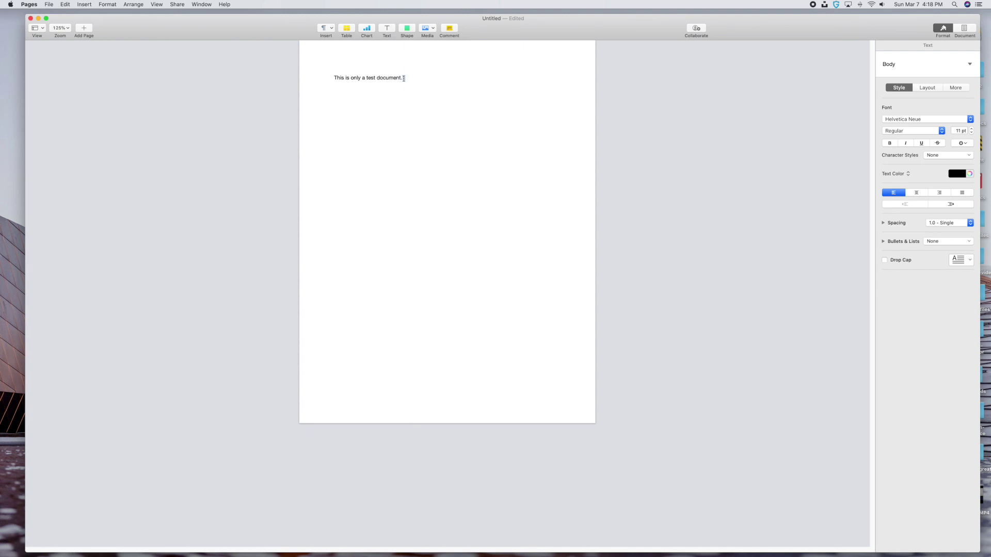
pyautogui.press('BackSpace')
pyautogui.click(157, 5)
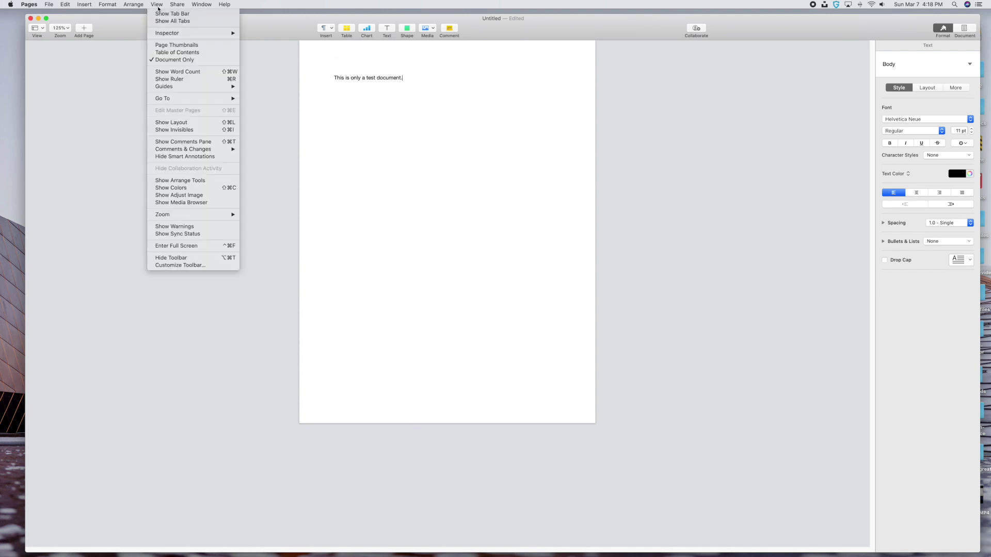
pyautogui.moveTo(141, 9)
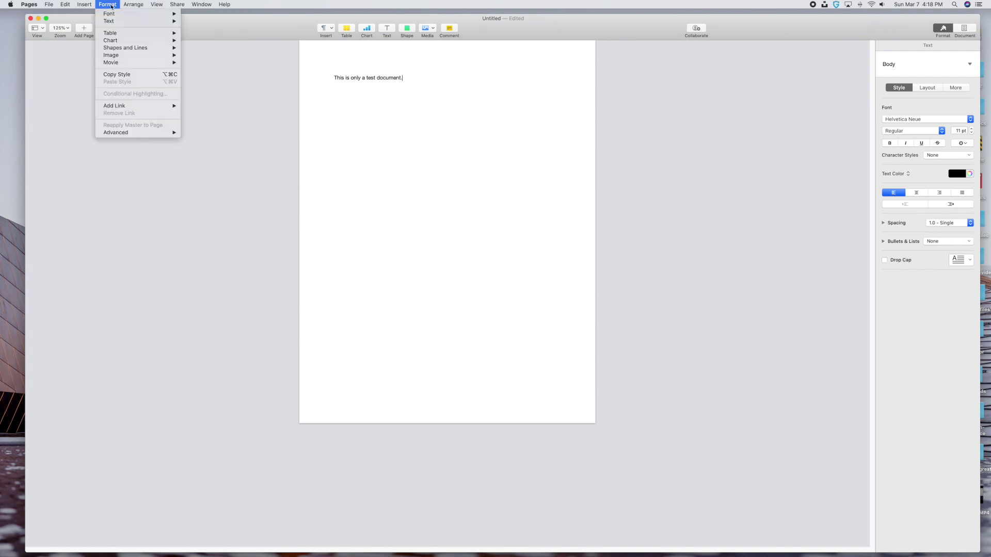
pyautogui.moveTo(72, 9)
pyautogui.moveTo(102, 6)
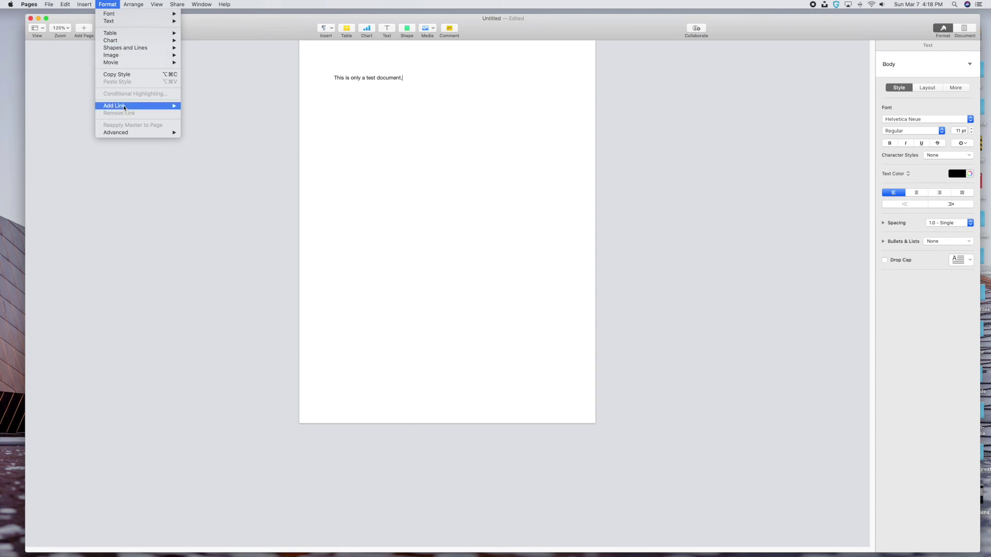
pyautogui.moveTo(124, 107)
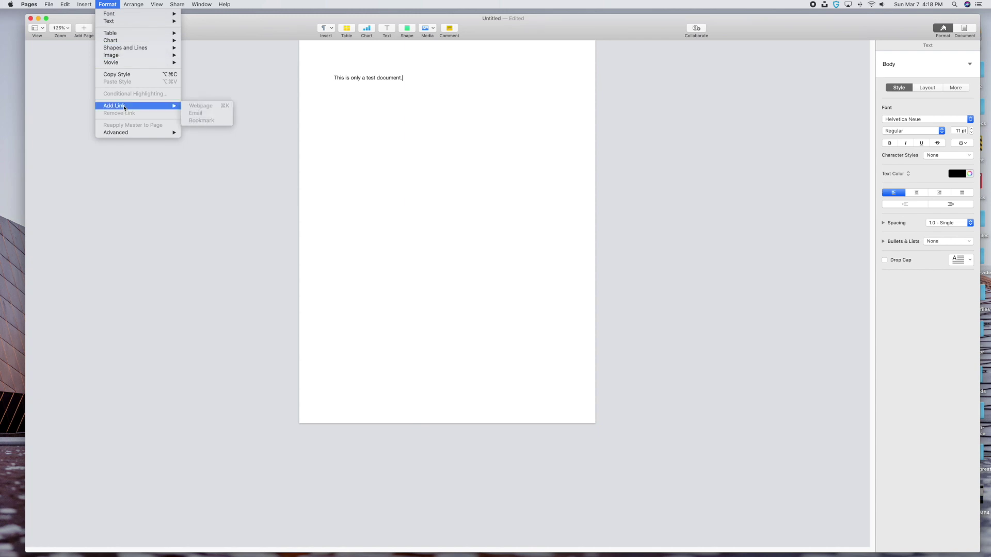
pyautogui.click(199, 46)
pyautogui.click(225, 5)
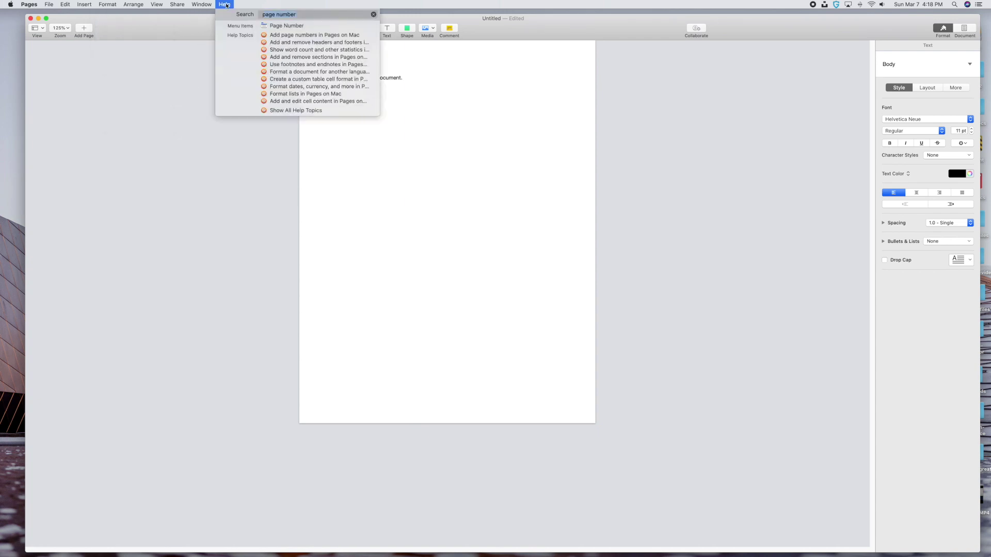
pyautogui.write('add link')
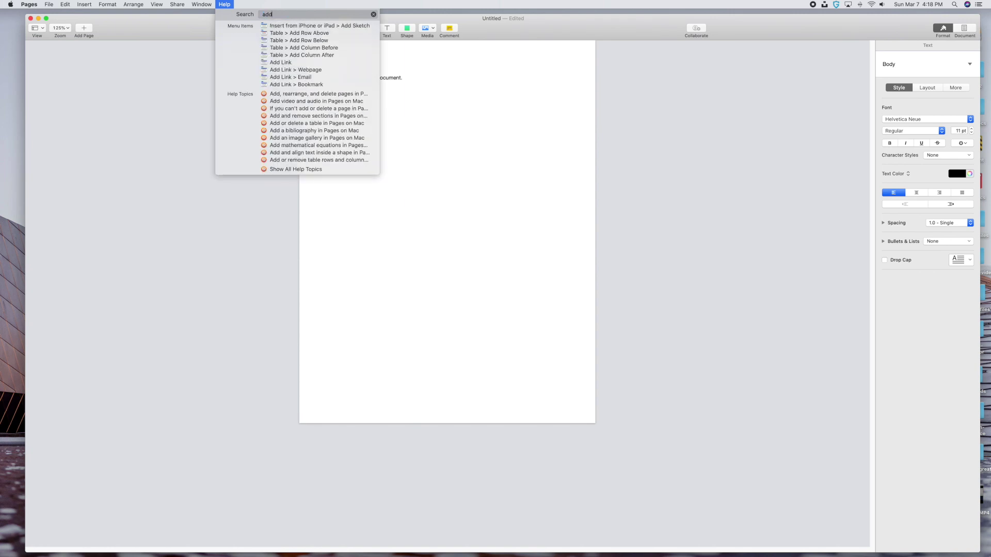
pyautogui.moveTo(279, 27)
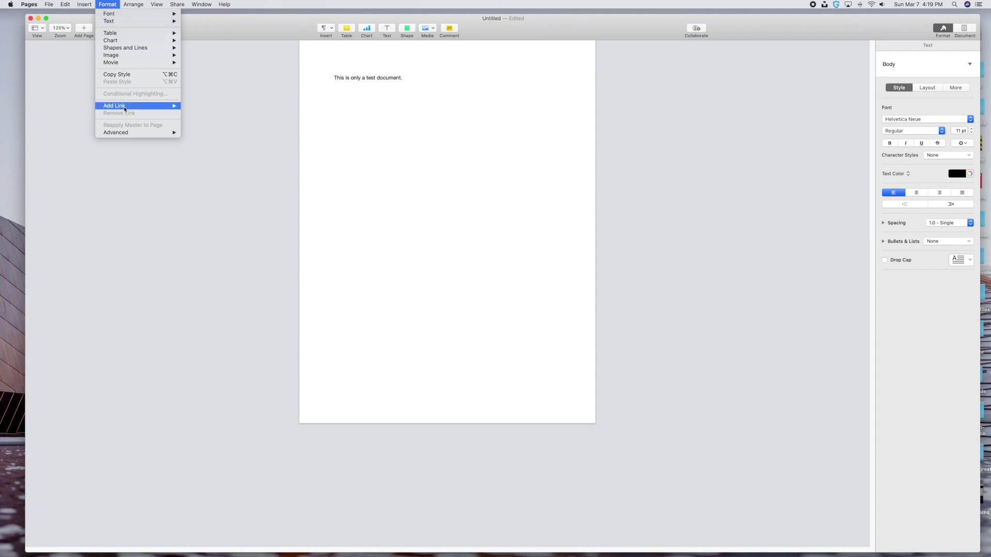
pyautogui.click(226, 262)
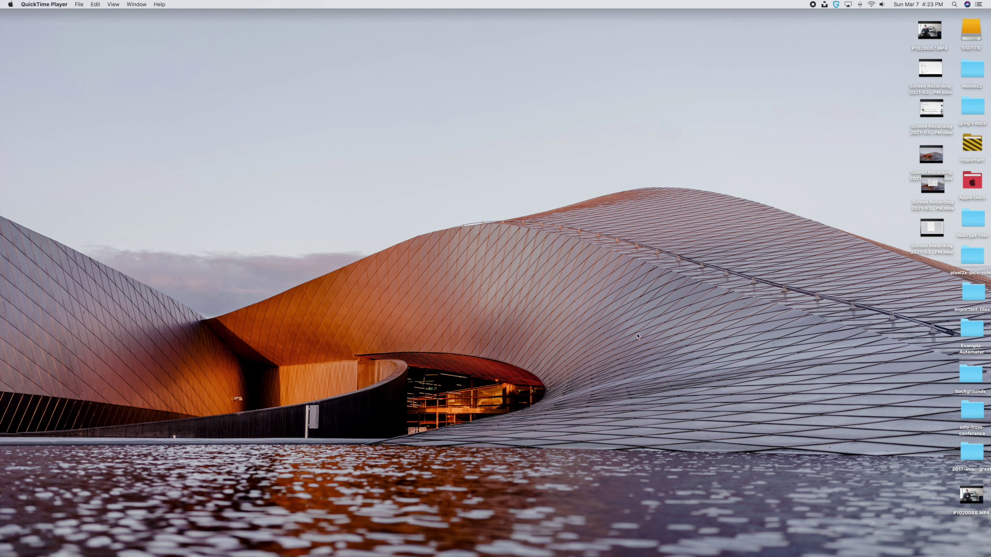
pyautogui.moveTo(291, 556)
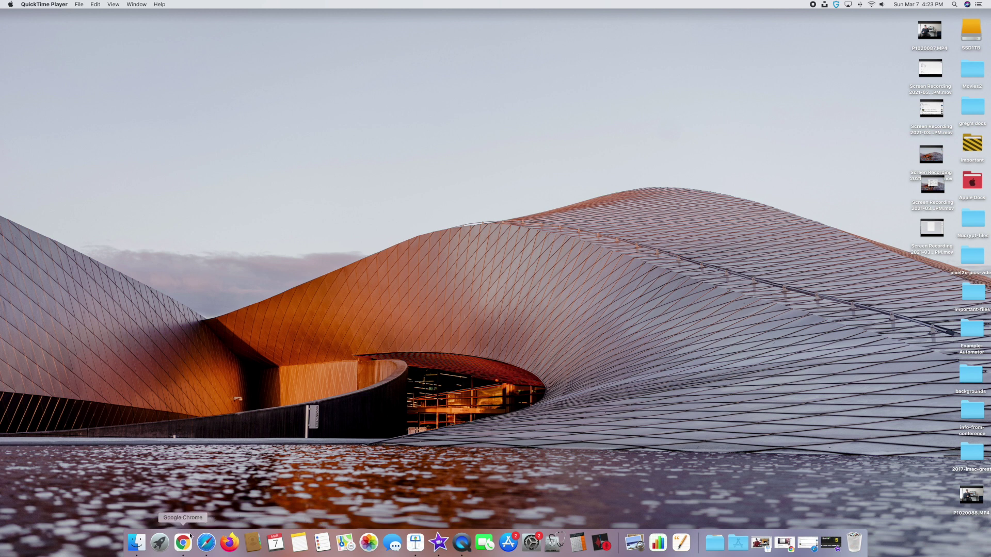
pyautogui.click(137, 543)
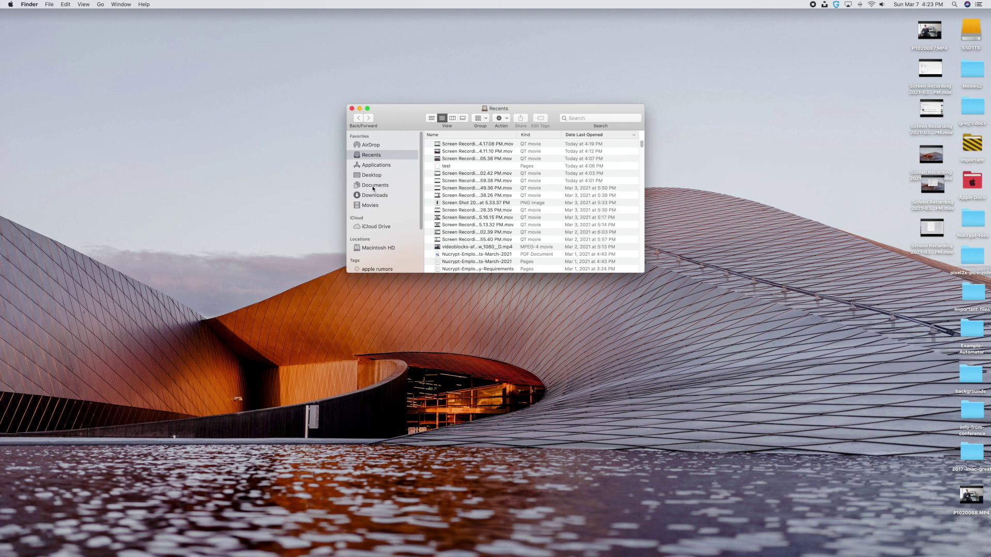
pyautogui.click(352, 109)
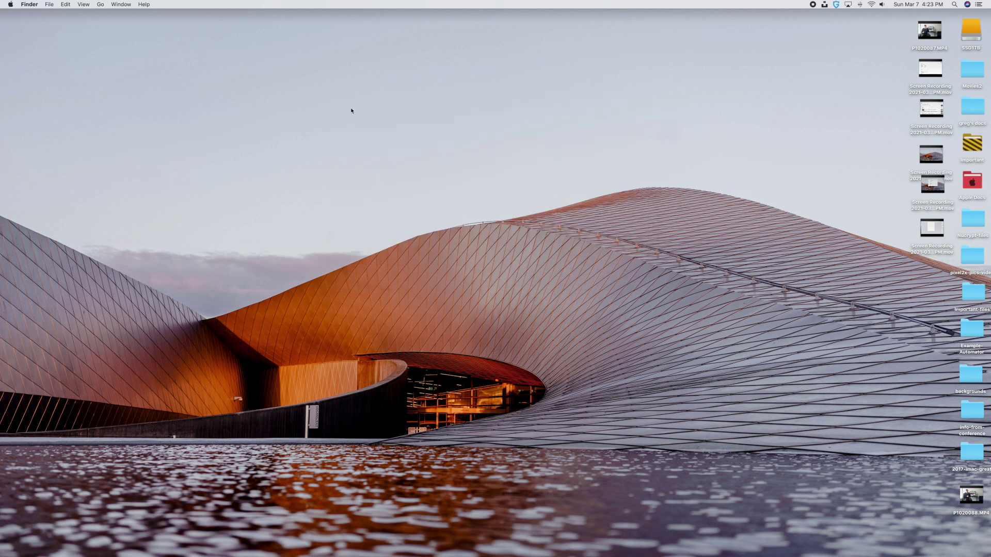
pyautogui.moveTo(182, 545)
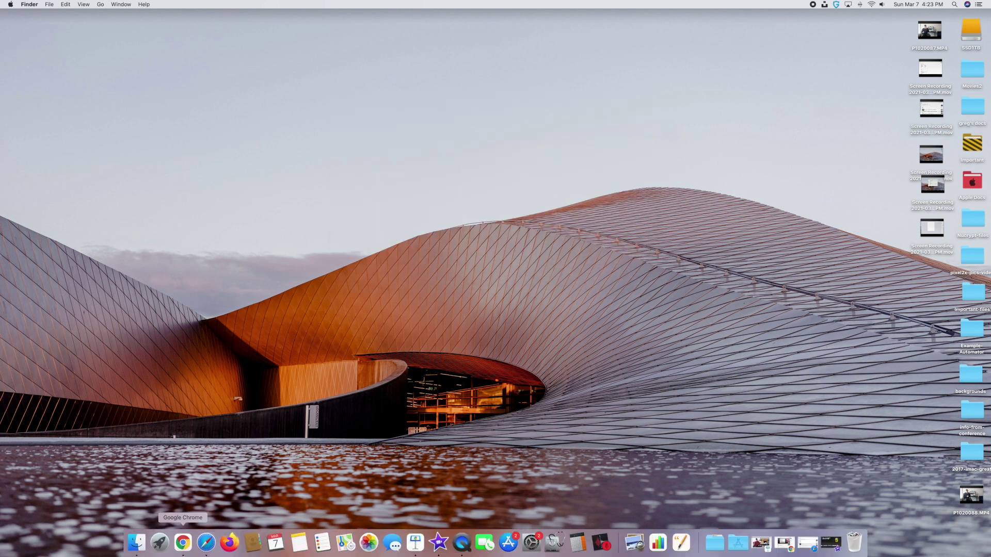
pyautogui.rightClick(140, 546)
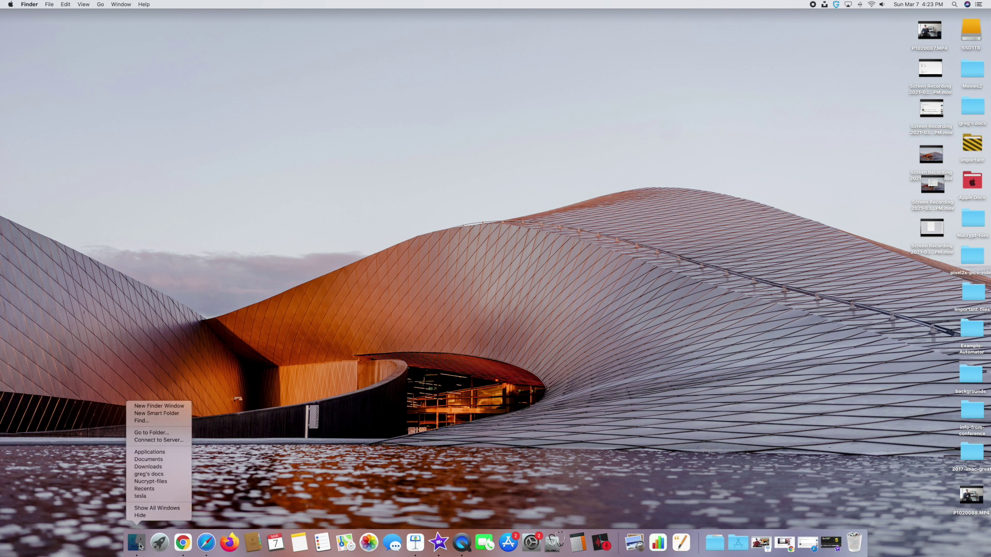
pyautogui.click(152, 462)
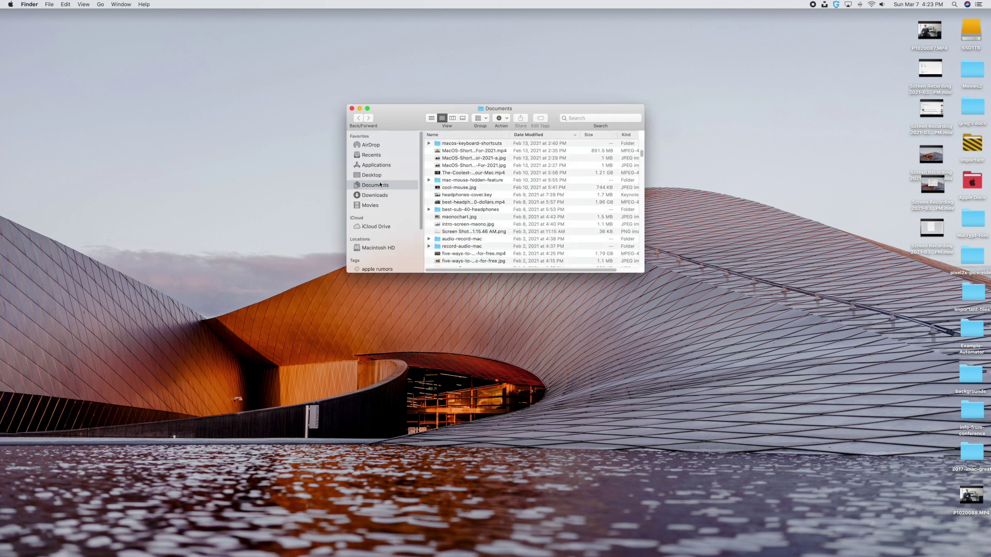
pyautogui.click(352, 108)
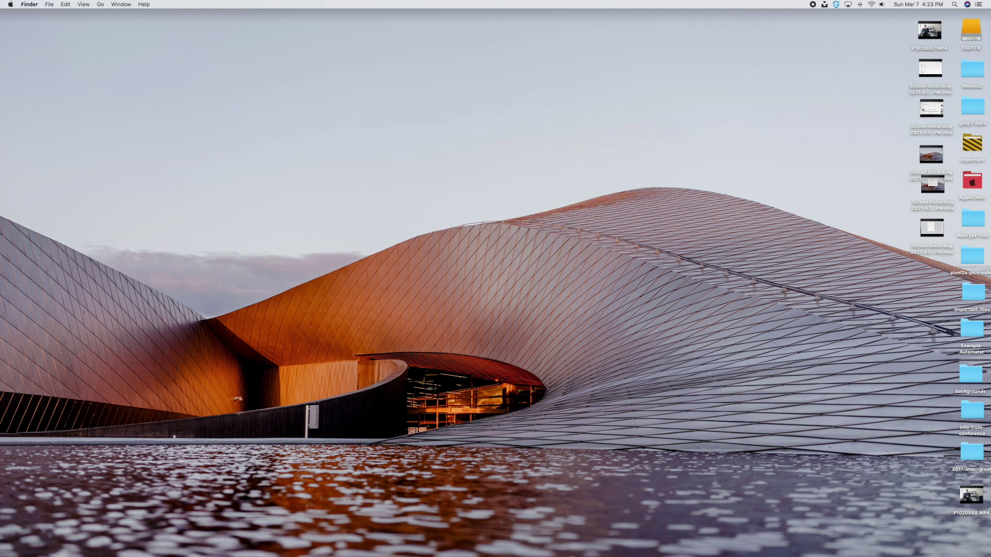
pyautogui.moveTo(144, 551)
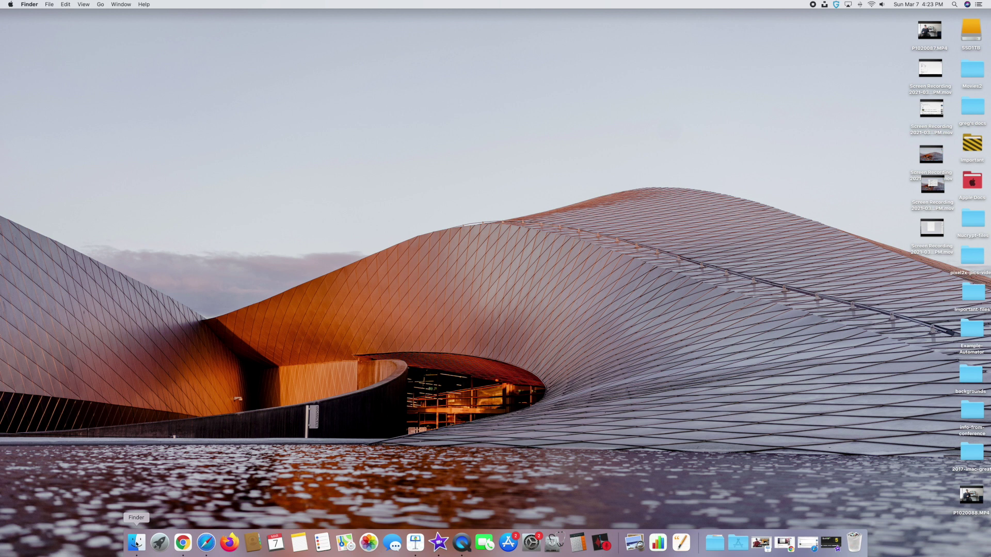
pyautogui.rightClick(163, 543)
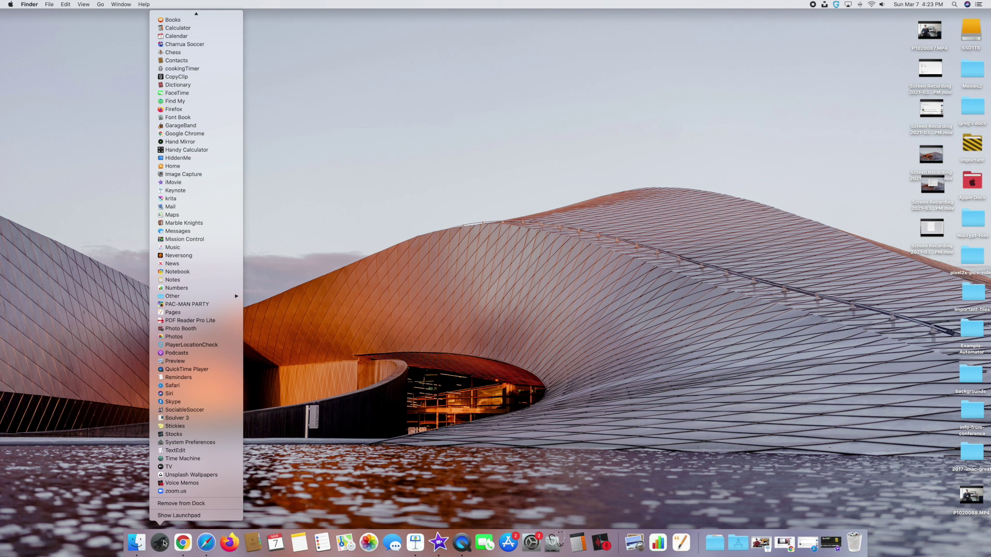
pyautogui.click(161, 545)
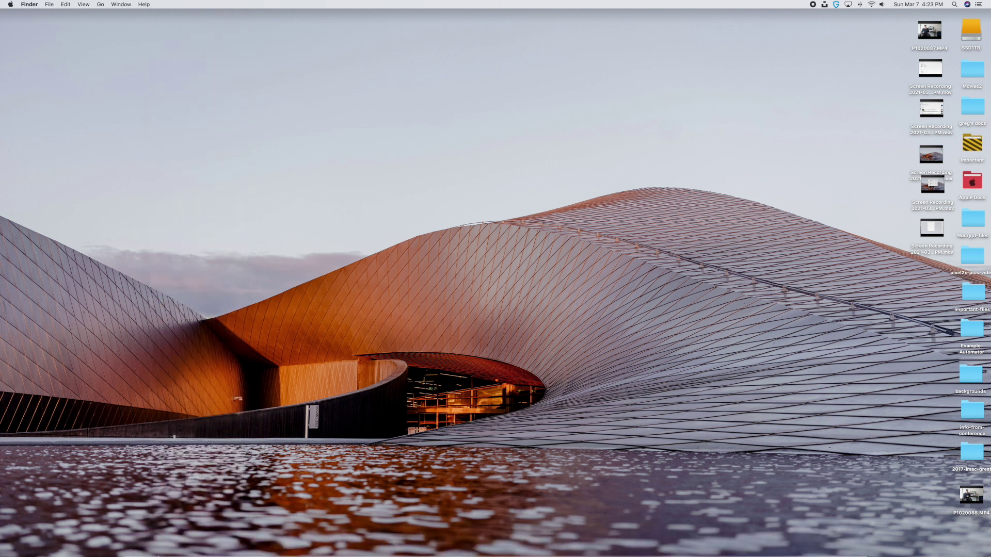
pyautogui.click(160, 546)
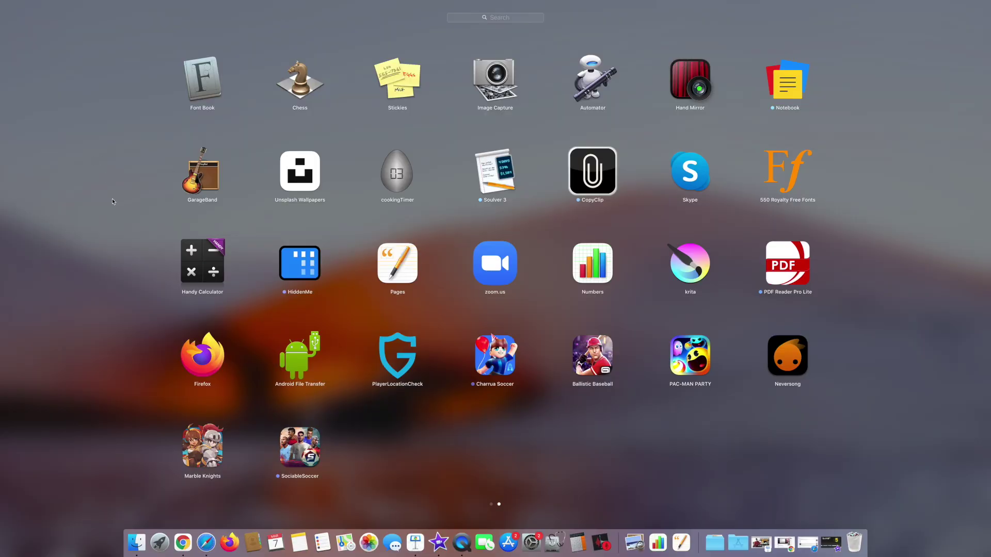
pyautogui.click(113, 201)
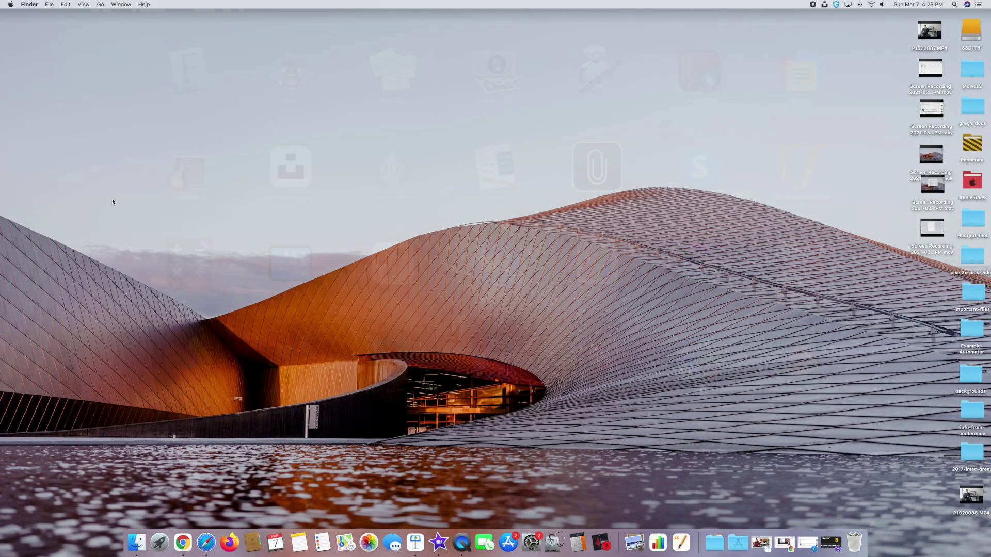
pyautogui.rightClick(164, 545)
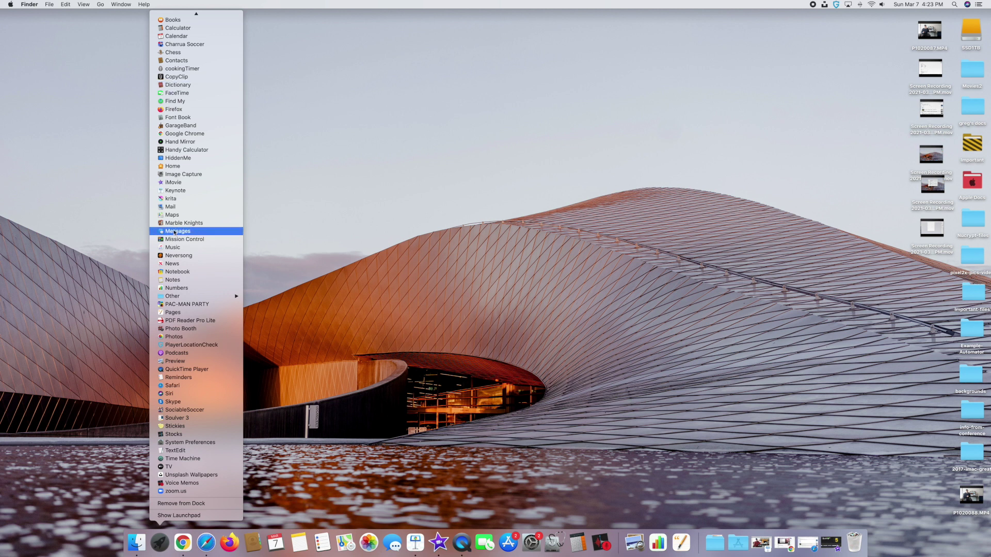
pyautogui.click(346, 240)
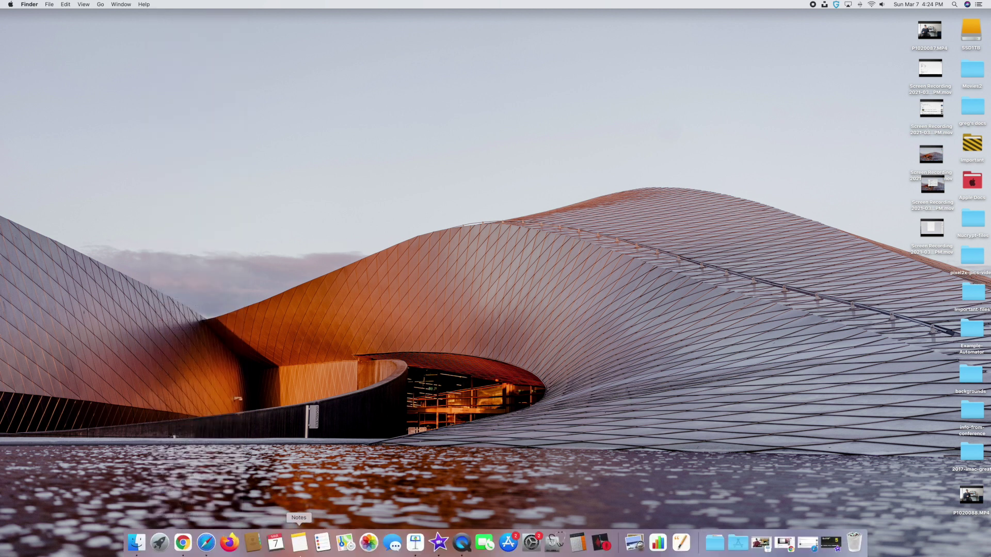
pyautogui.rightClick(441, 547)
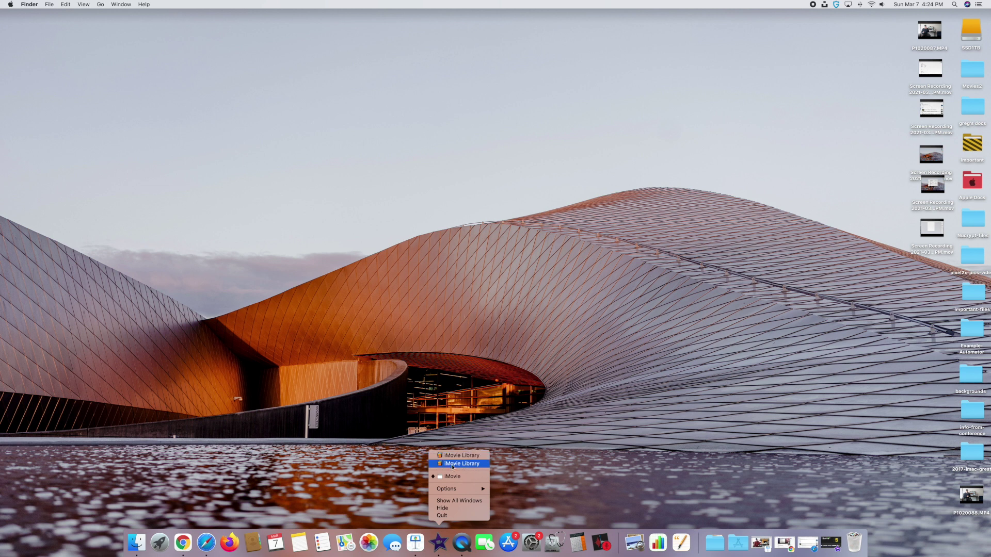
pyautogui.click(451, 464)
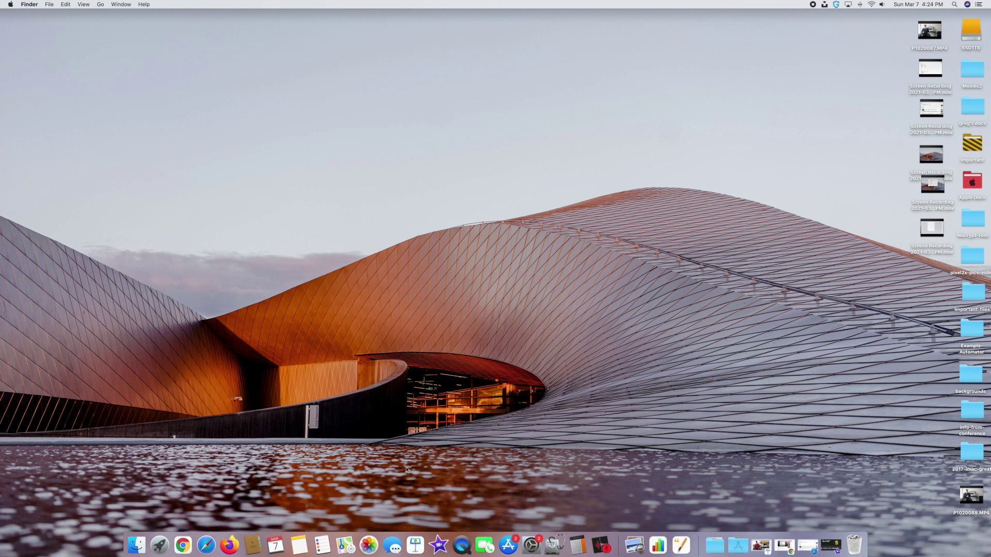
pyautogui.moveTo(414, 555)
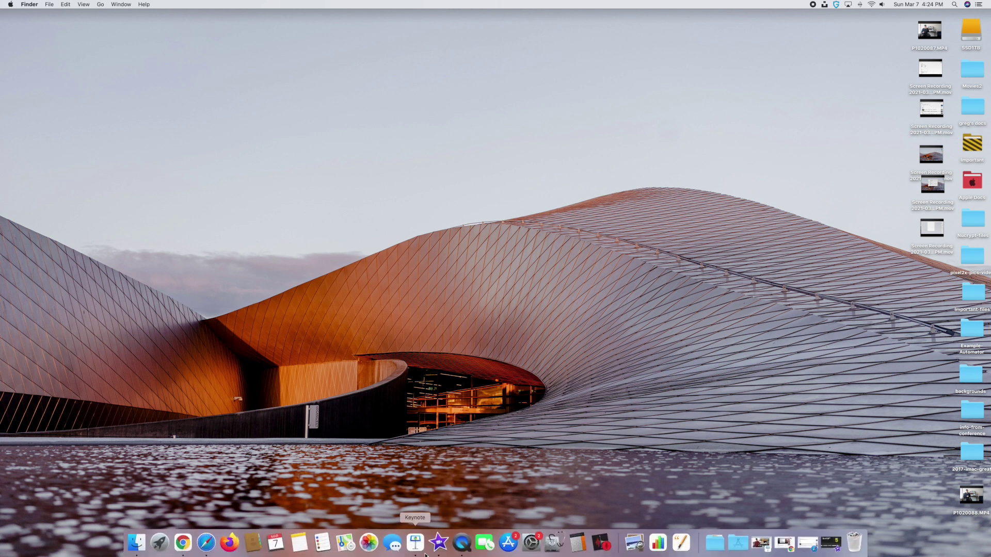
pyautogui.rightClick(680, 542)
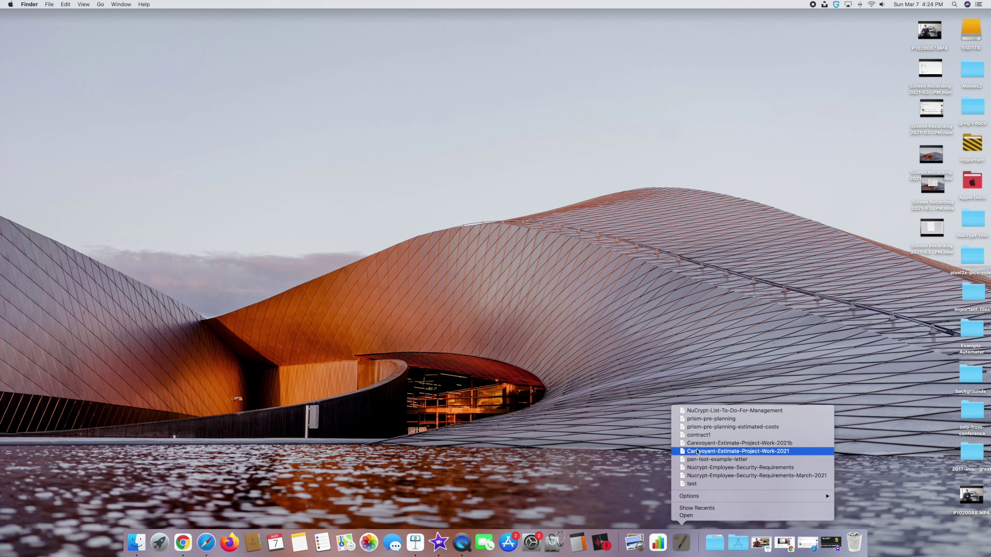
pyautogui.click(694, 363)
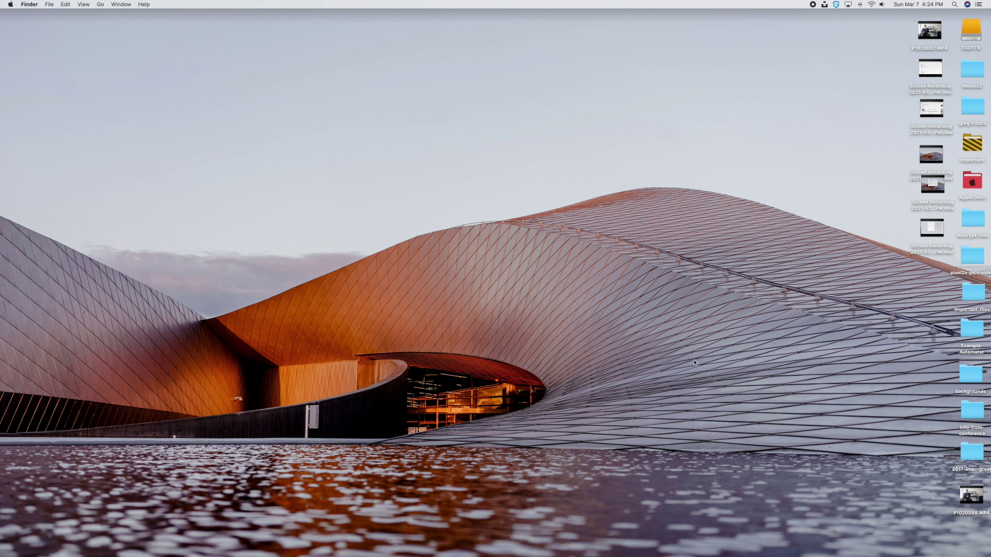
# Step: Preview the Applications Dock stack, then set it to display as a List
pyautogui.moveTo(739, 555)
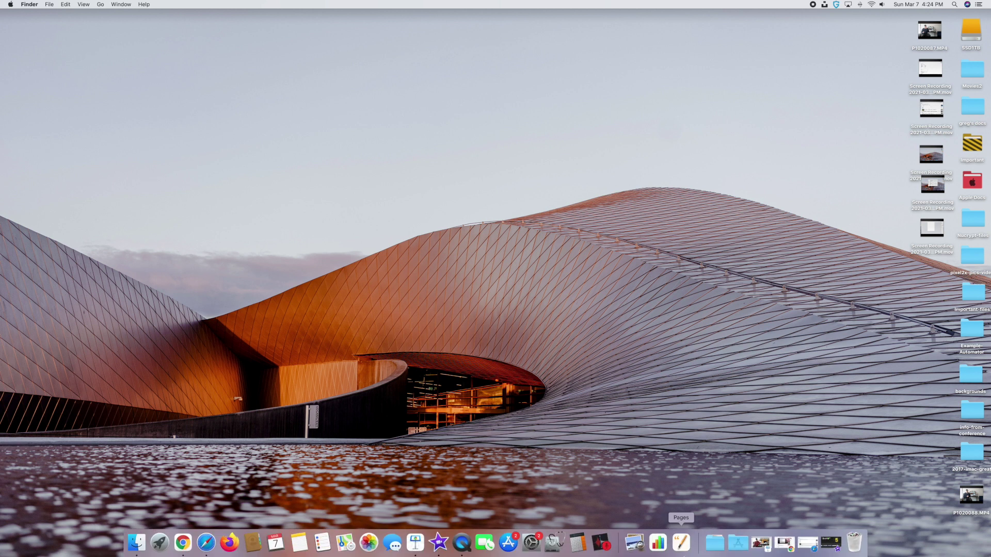
pyautogui.click(741, 549)
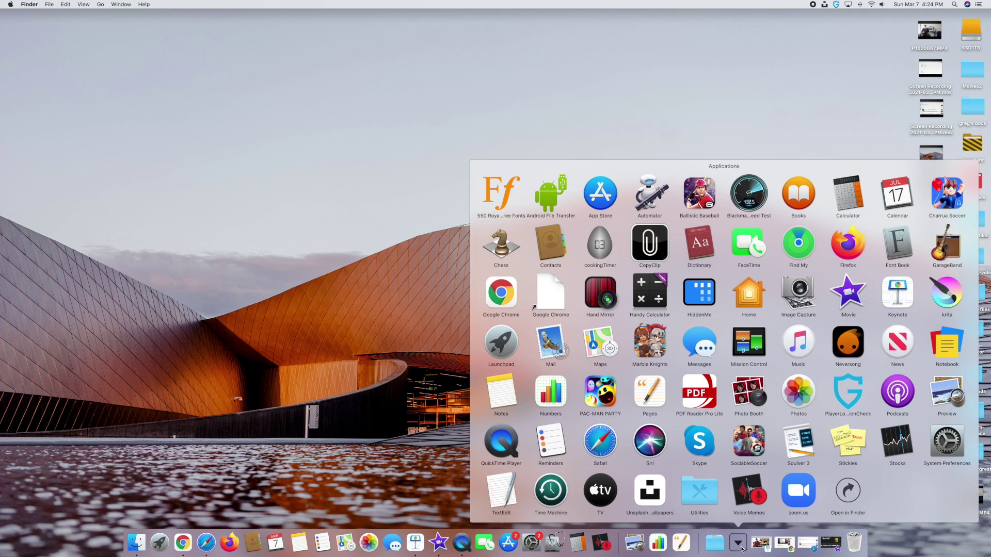
pyautogui.click(742, 549)
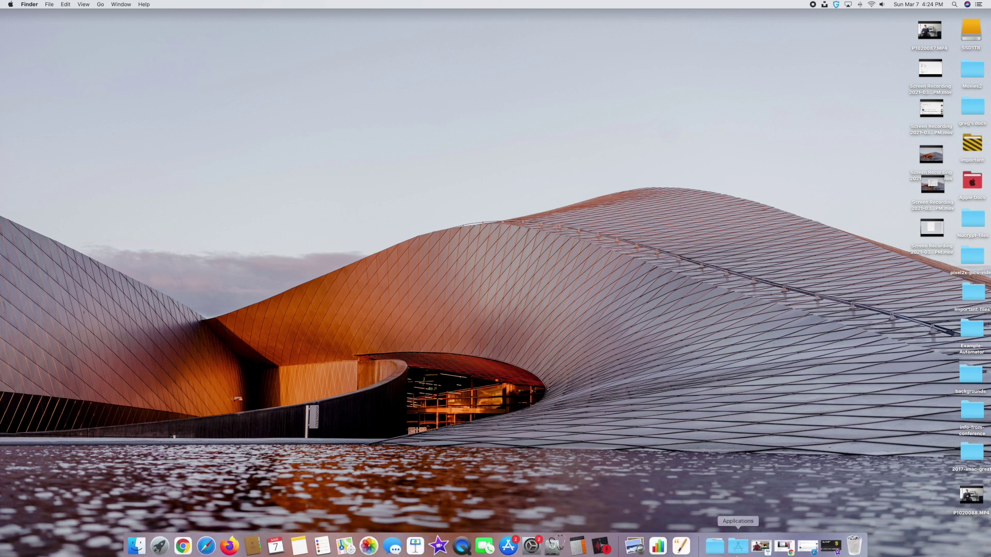
pyautogui.rightClick(740, 550)
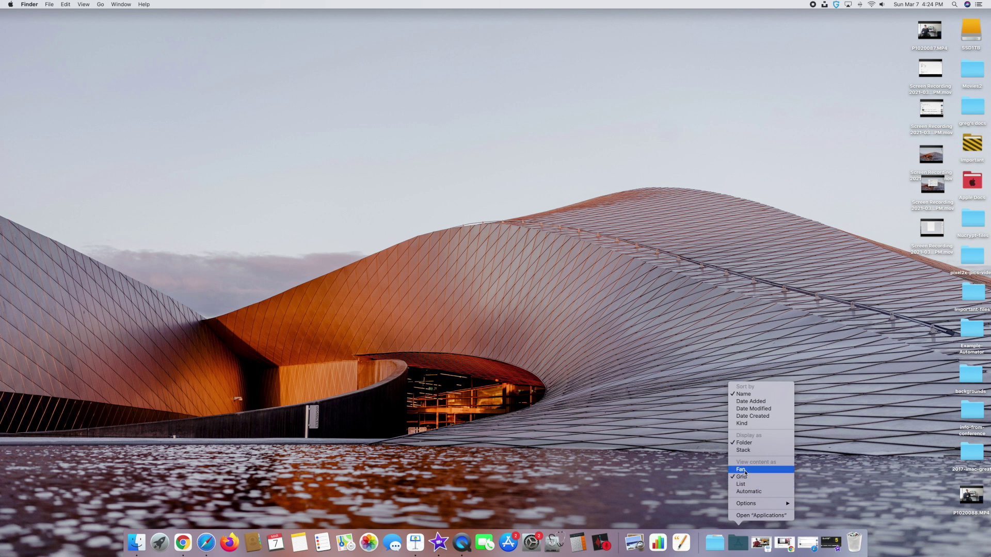
pyautogui.click(745, 486)
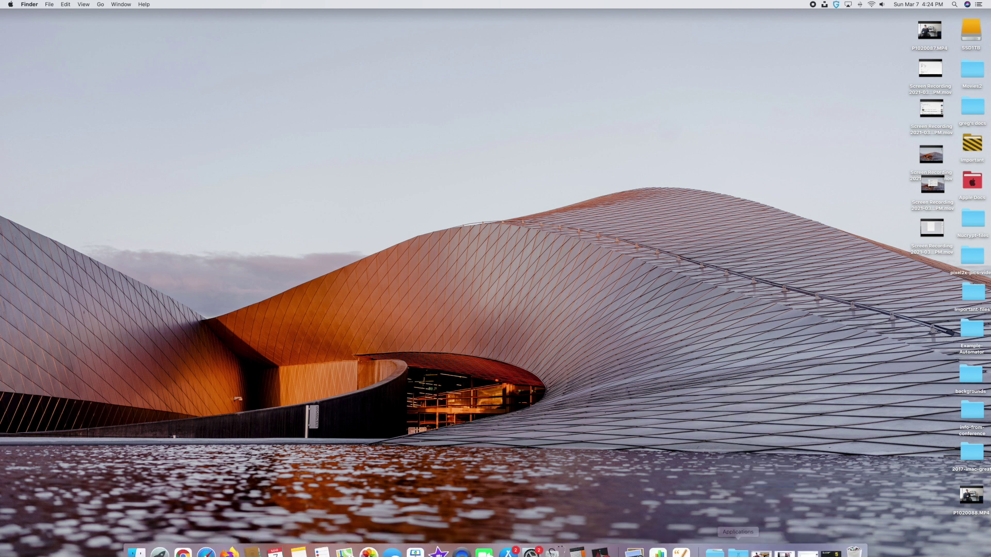
# Step: Check the list view, switch the Applications stack back to Grid, and open it
pyautogui.click(739, 542)
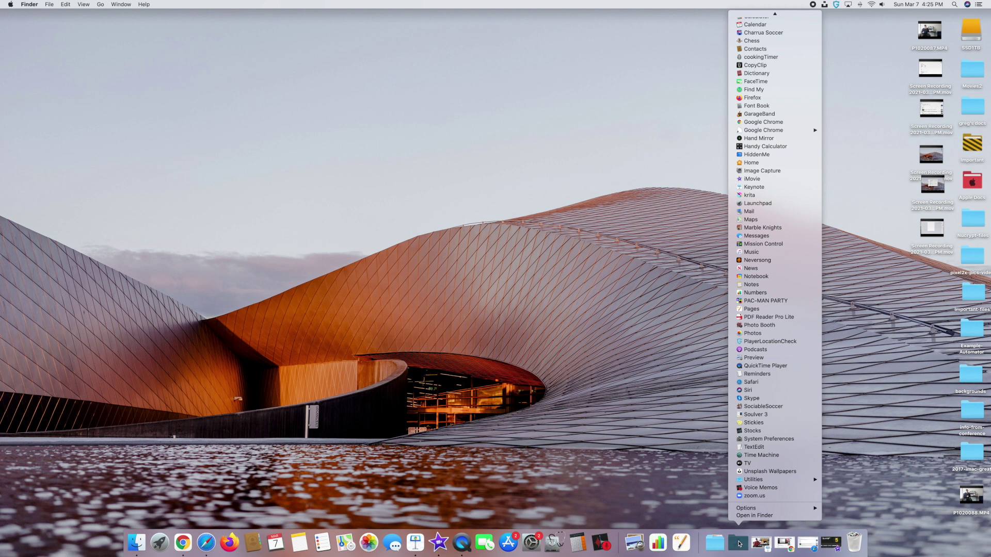
pyautogui.click(739, 543)
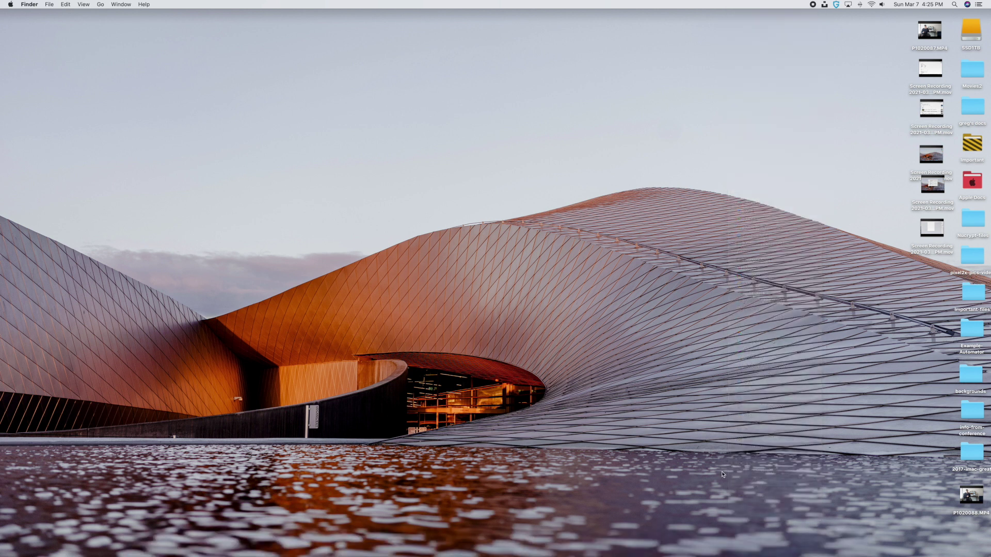
pyautogui.rightClick(739, 544)
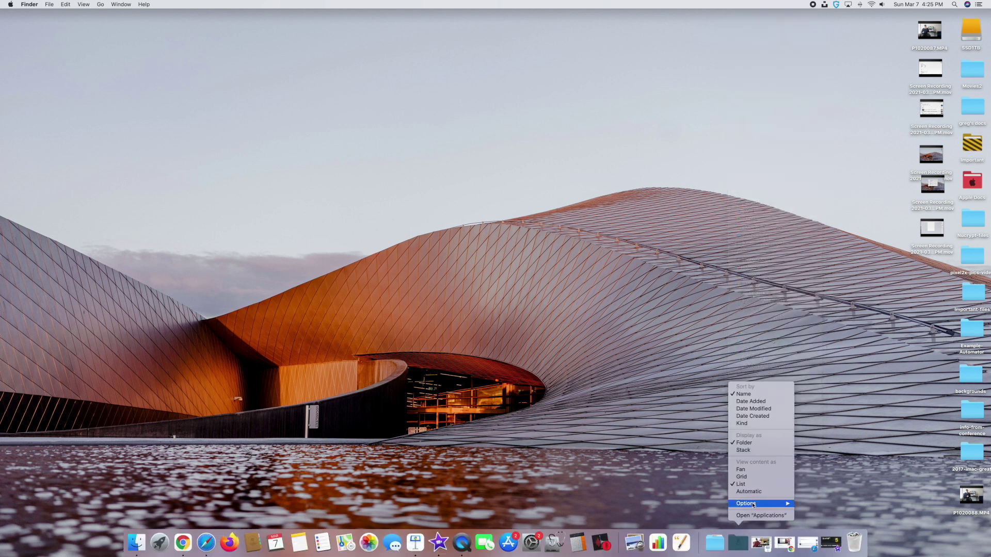
pyautogui.click(742, 476)
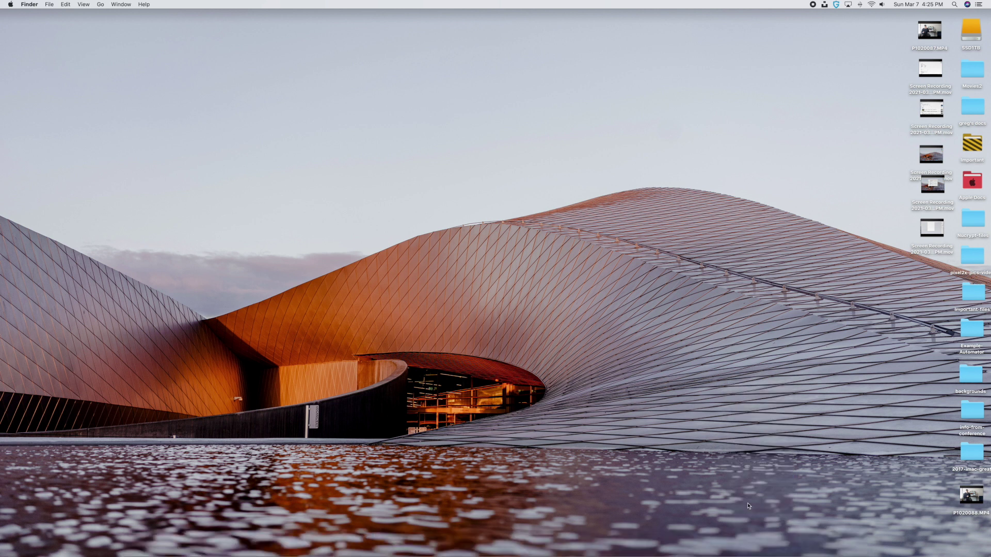
pyautogui.click(744, 550)
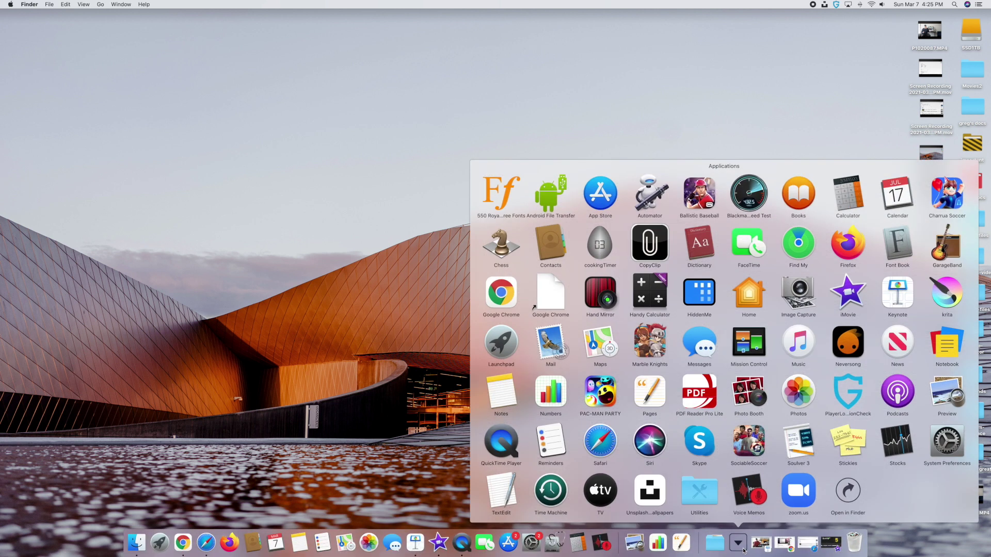
# Step: Close the Applications grid, then view and dismiss the Voice Memos and Notes Dock menus
pyautogui.click(484, 451)
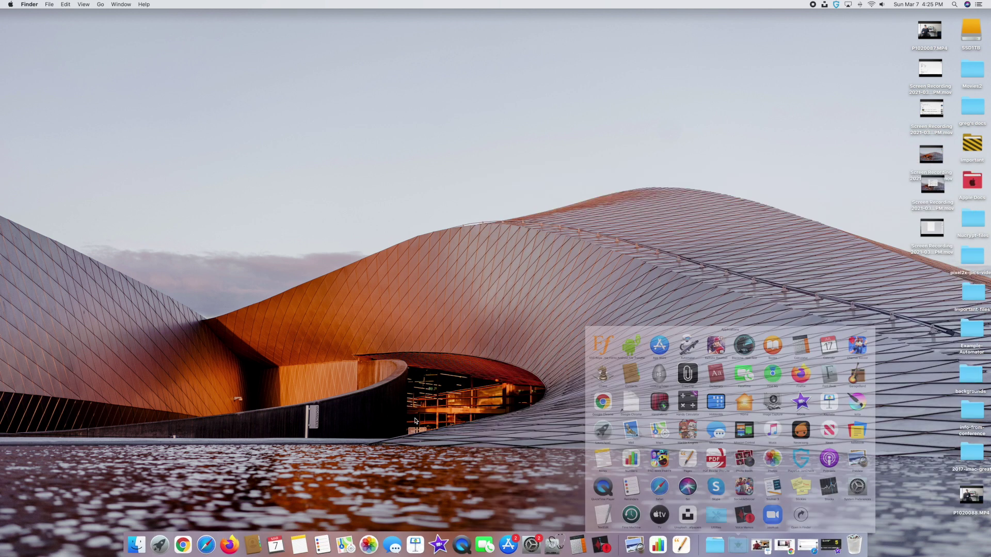
pyautogui.rightClick(604, 545)
pyautogui.click(567, 480)
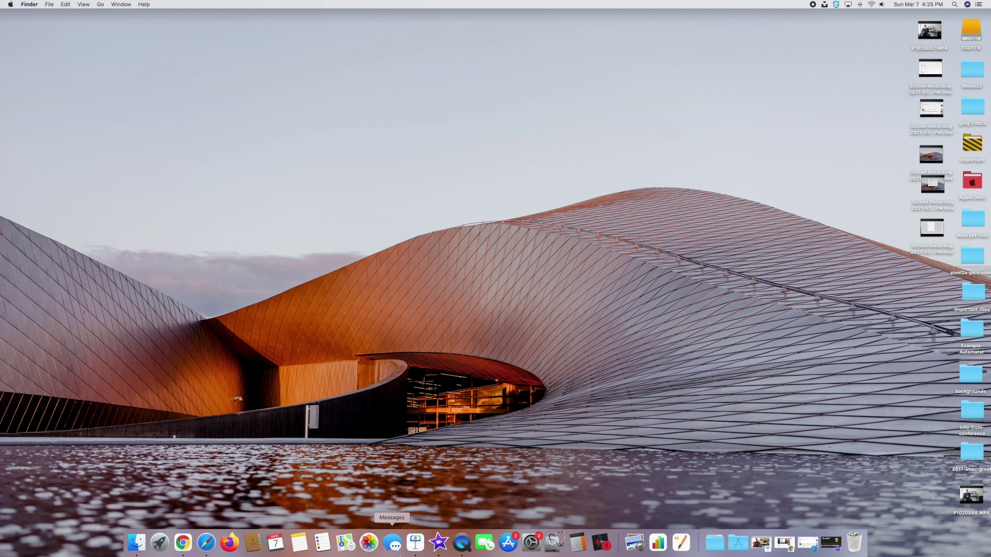
pyautogui.rightClick(295, 548)
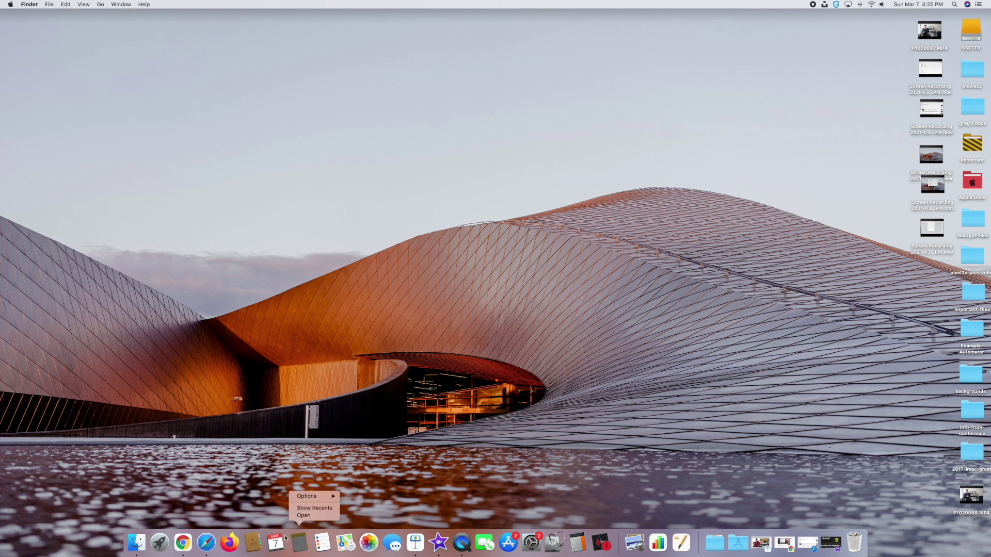
pyautogui.click(252, 490)
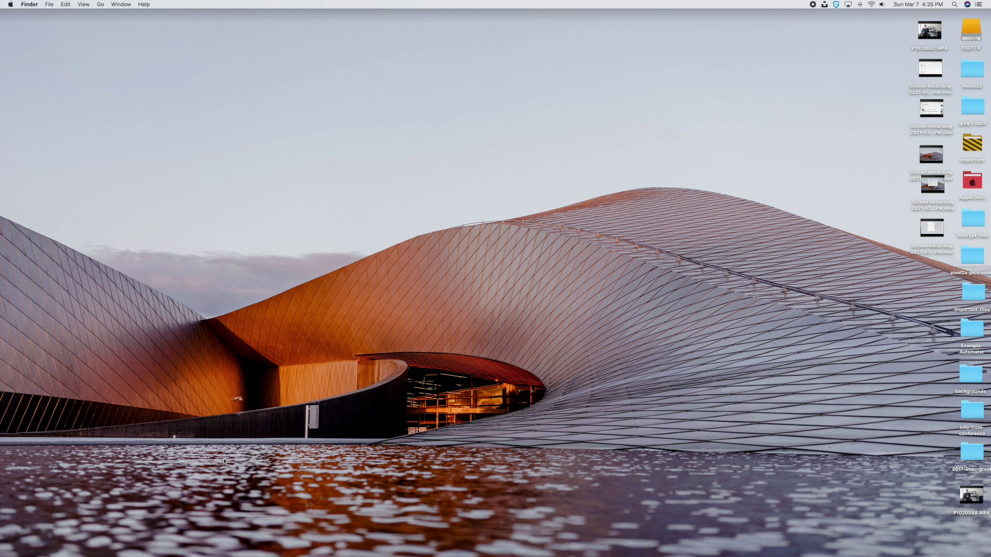